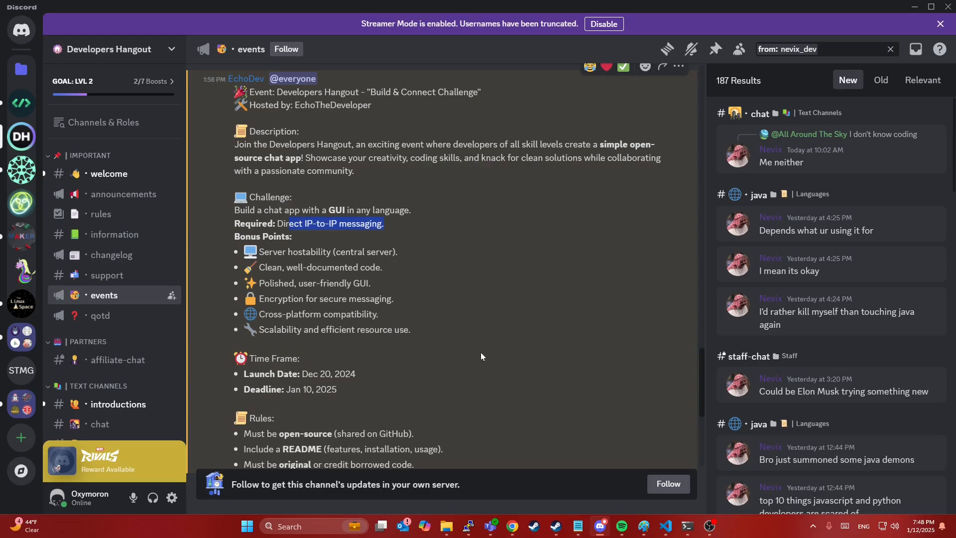
Step: Highlight each Bonus Points item: hostability, documentation, GUI, encryption, cross-platform and scalability
left_click(482, 274)
left_click_drag(268, 237, 435, 336)
left_click(435, 336)
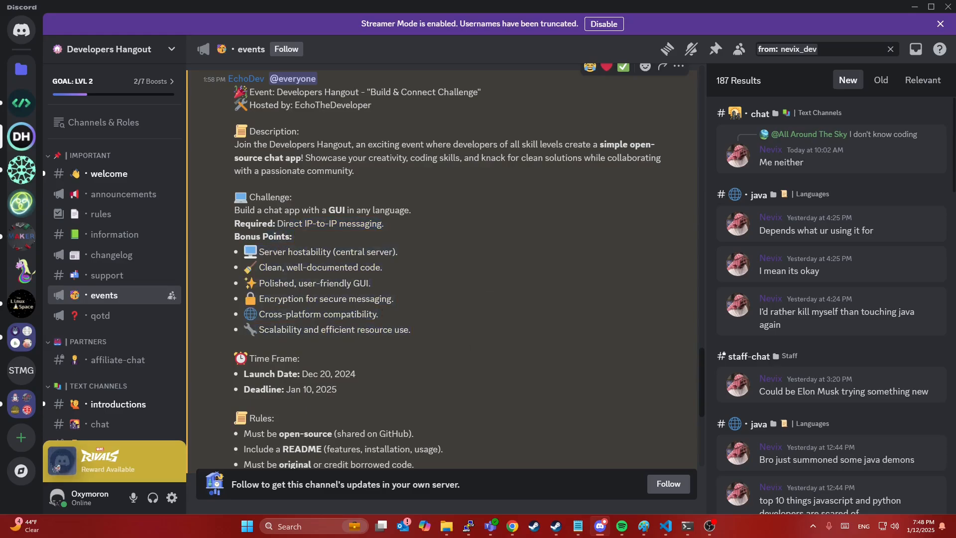
left_click_drag(269, 252, 341, 252)
left_click_drag(286, 268, 358, 268)
left_click_drag(270, 283, 360, 282)
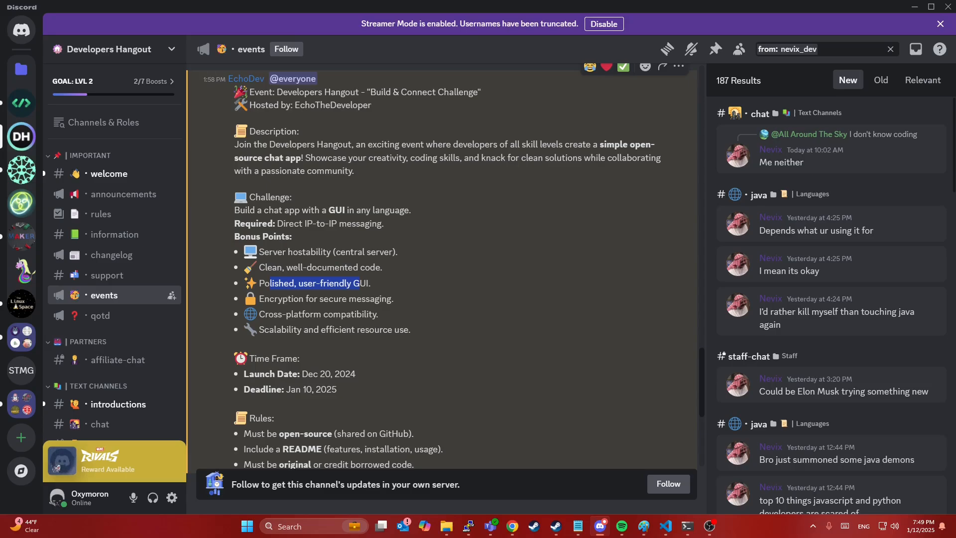
left_click_drag(275, 299, 374, 298)
left_click_drag(264, 314, 363, 314)
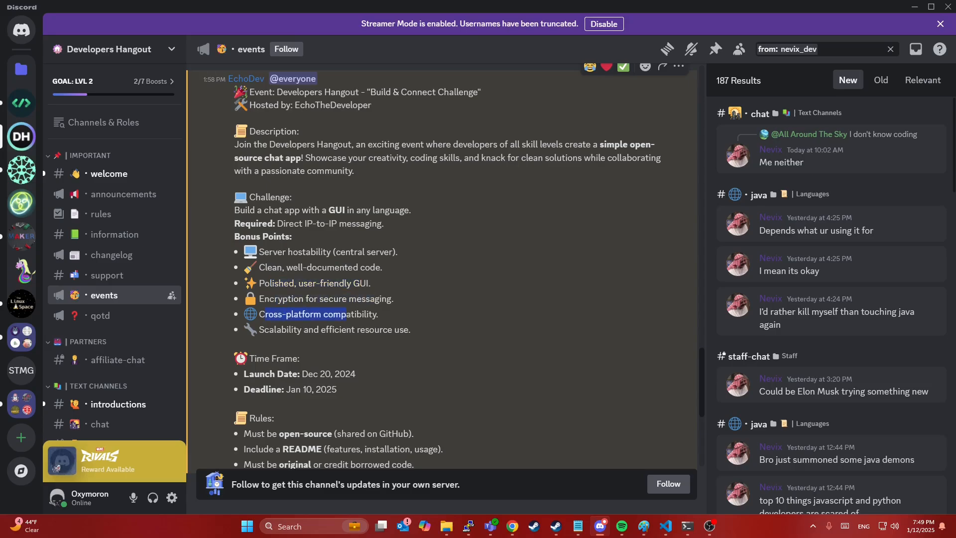
left_click_drag(274, 330, 388, 330)
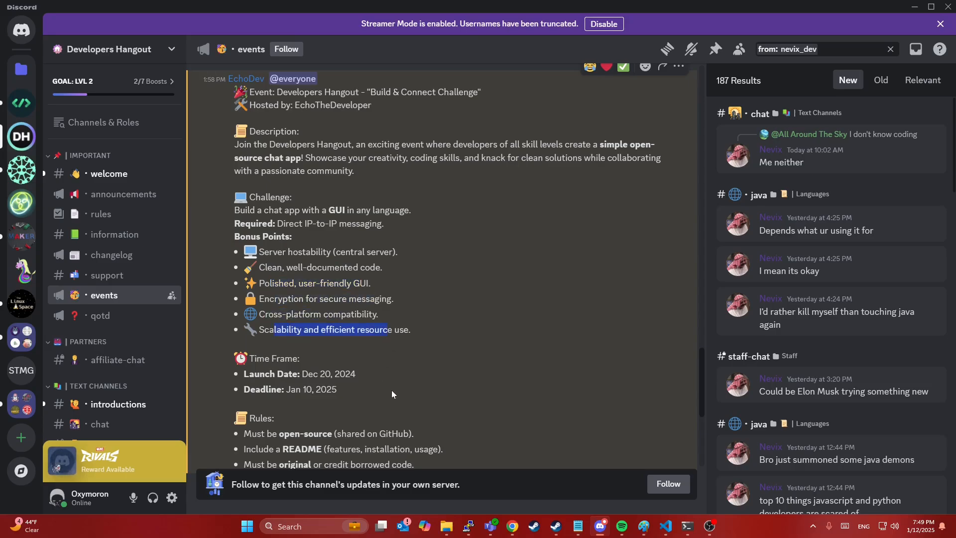
Step: Highlight the Jan 10, 2025 deadline and the open-source, README and original-code rules
scroll(391, 390, "down", 3)
left_click_drag(293, 255, 374, 259)
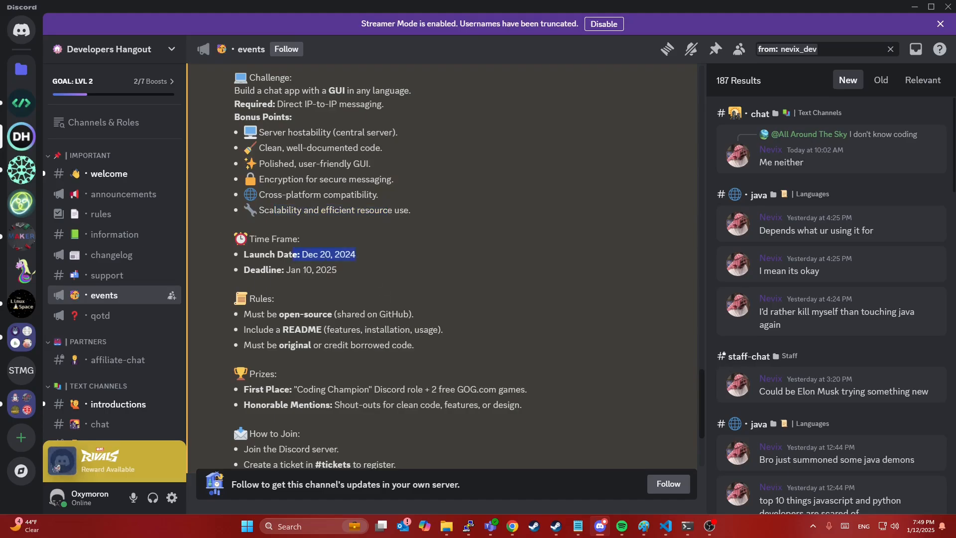
left_click_drag(290, 271, 338, 271)
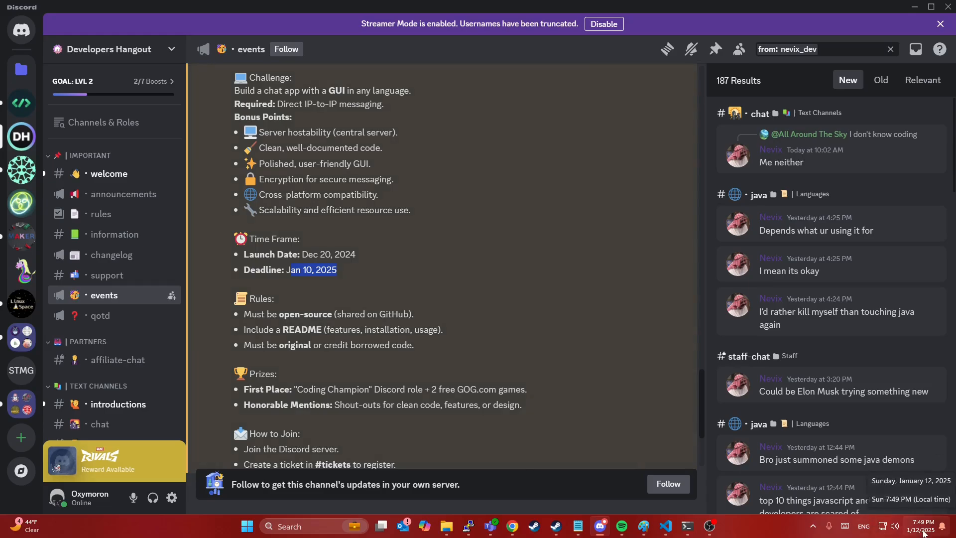
mouse_move(922, 532)
scroll(512, 369, "down", 1)
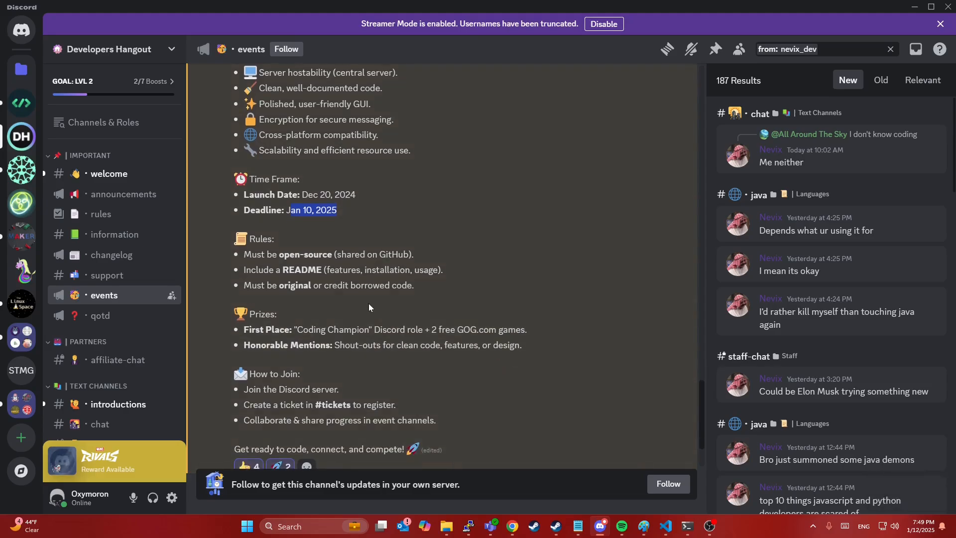
left_click_drag(257, 254, 365, 255)
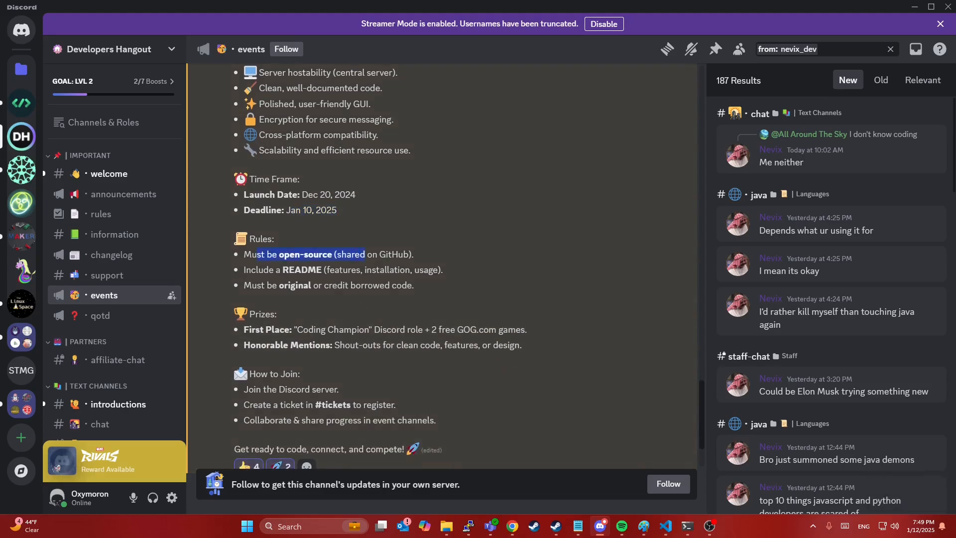
left_click_drag(277, 269, 376, 269)
left_click_drag(258, 285, 373, 285)
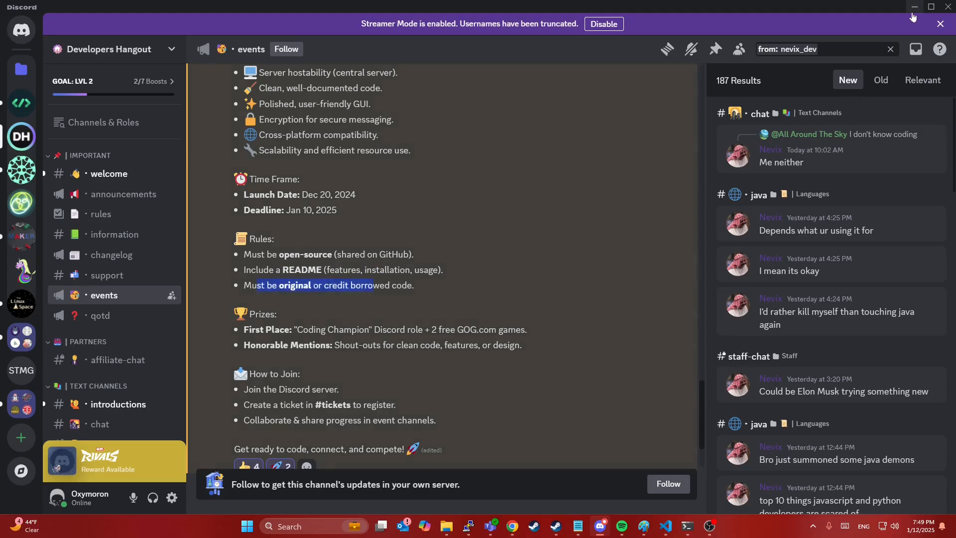
Step: On the Clapback website, check the site address and open the GitHub repository ribbon
key("alt+Tab")
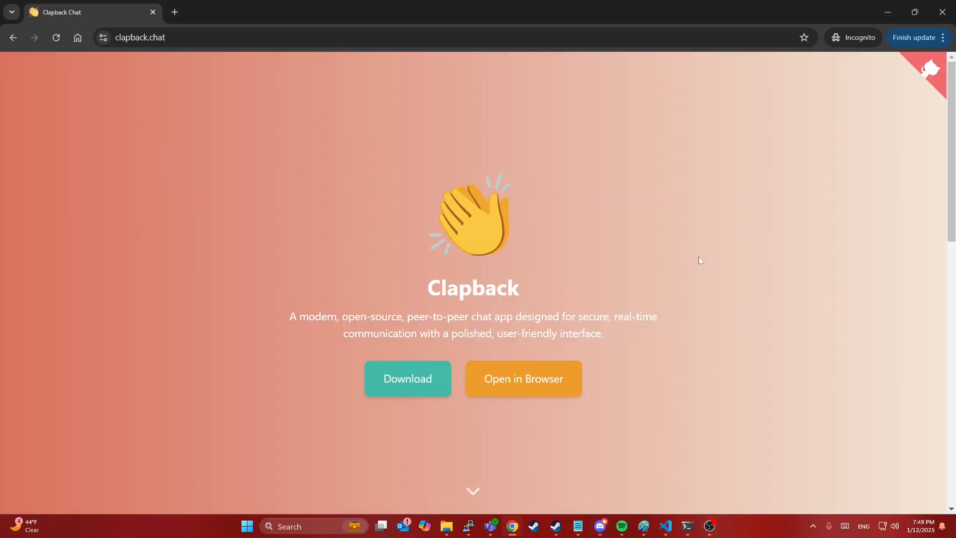
left_click(115, 39)
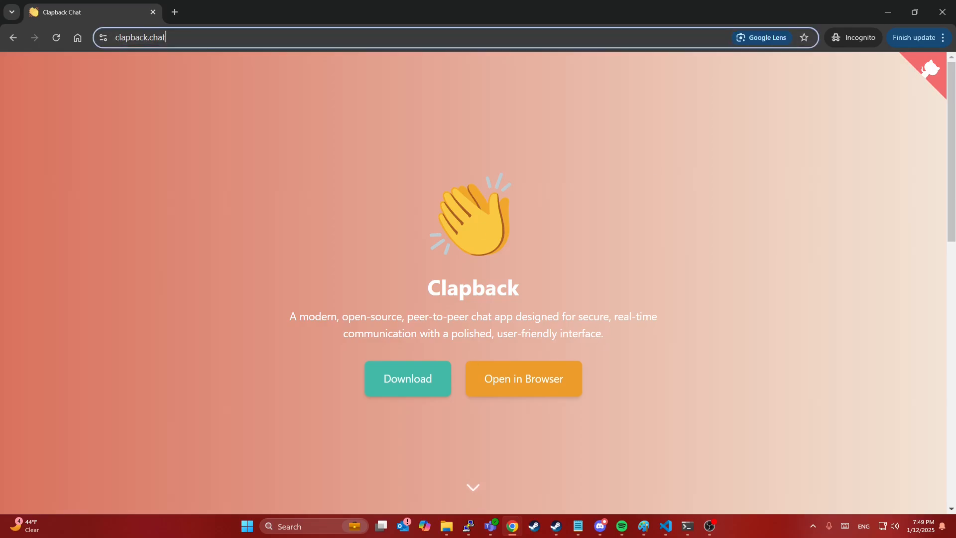
left_click(172, 252)
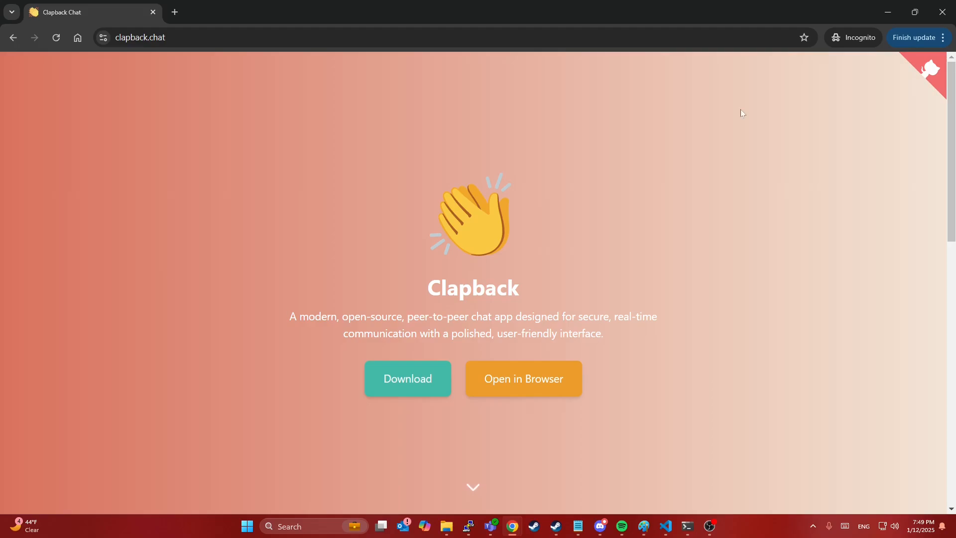
left_click(930, 74)
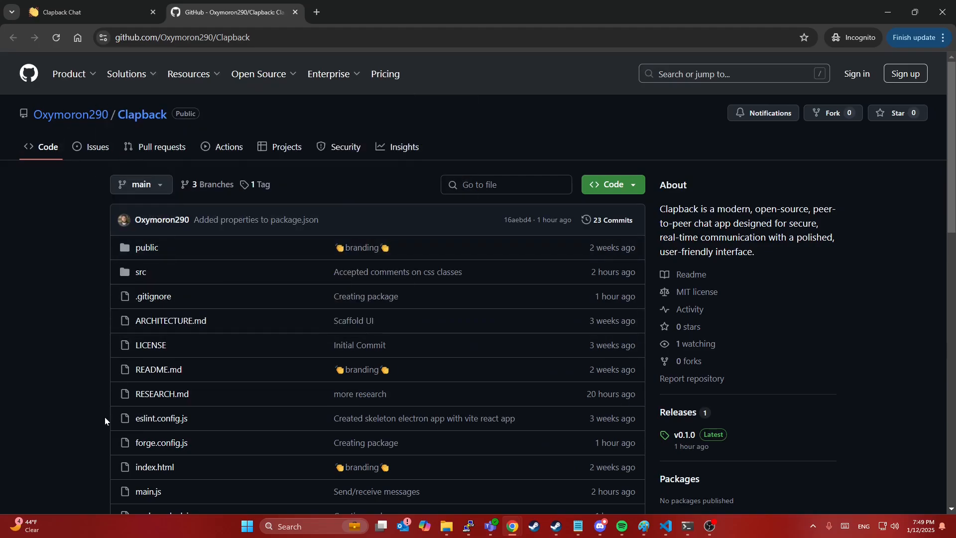
Step: Look over the repository README and highlight its empty section headings
scroll(98, 423, "down", 12)
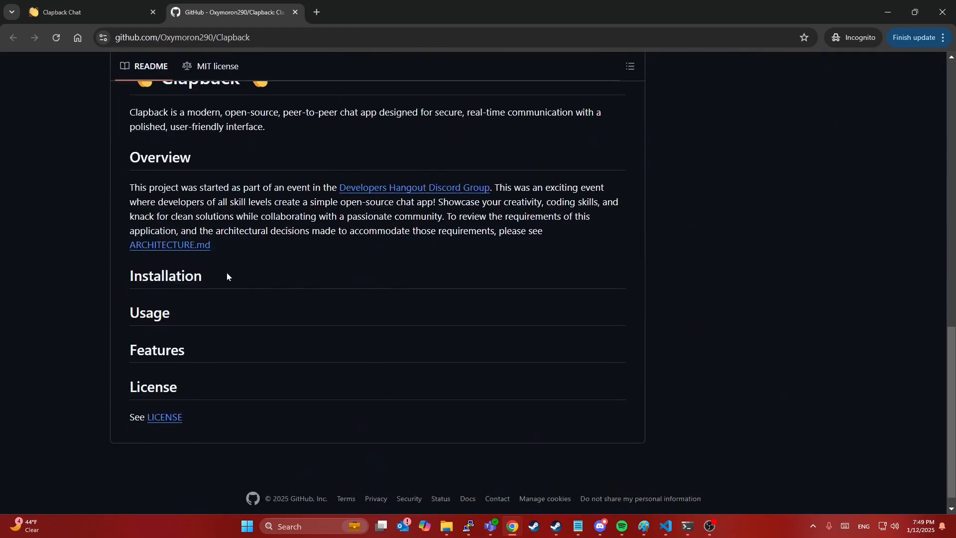
scroll(227, 276, "up", 1)
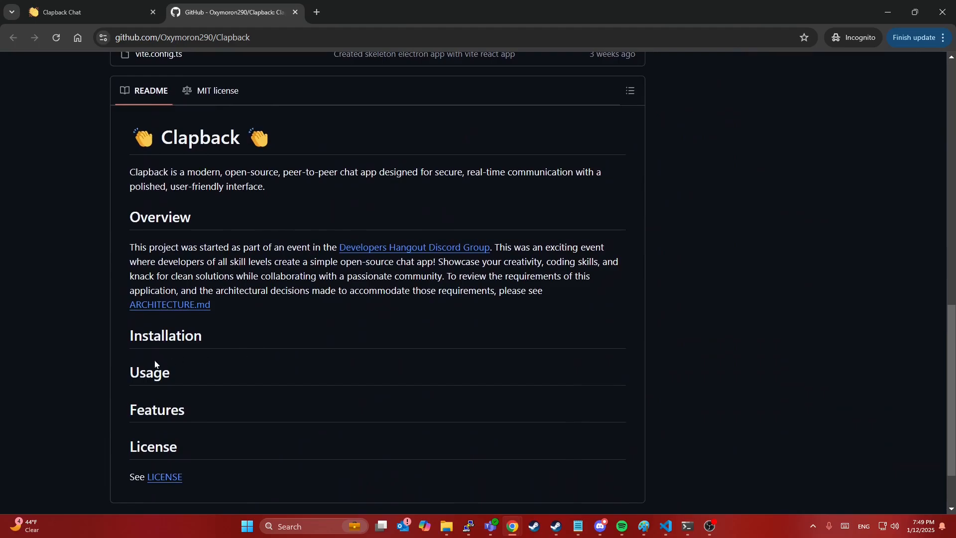
left_click_drag(154, 354, 213, 446)
left_click(234, 403)
Step: Open ARCHITECTURE.md and read the requirements, Decisions and Alternatives Considered sections
left_click(164, 310)
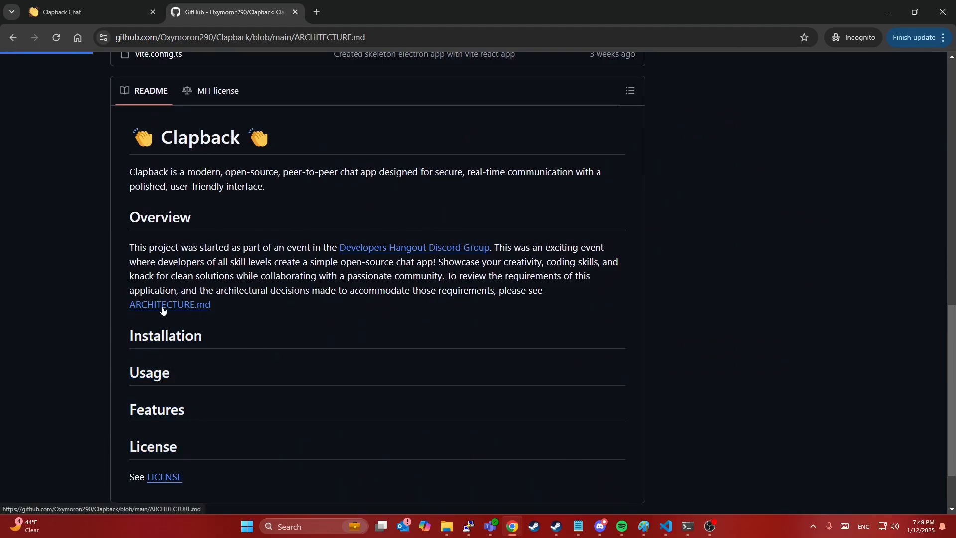
scroll(28, 233, "down", 5)
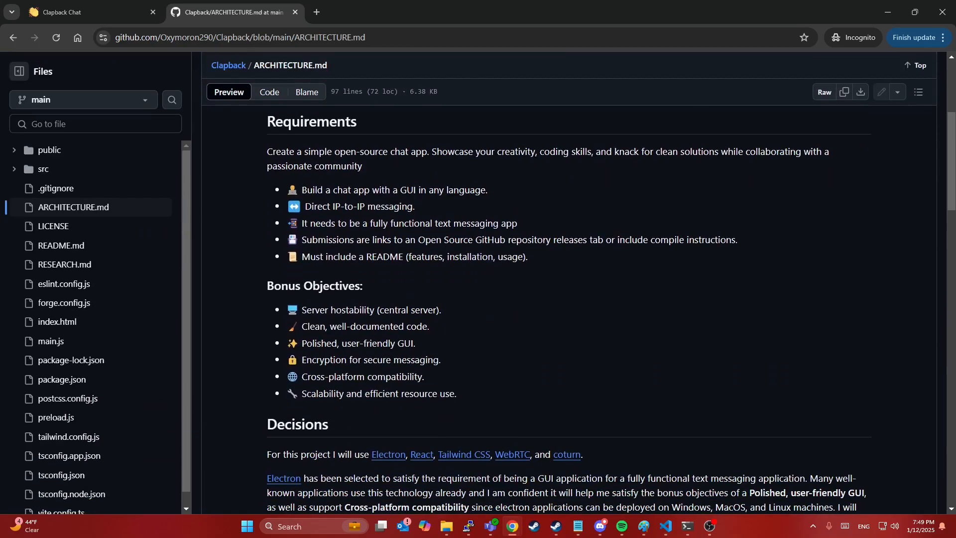
left_click_drag(286, 151, 500, 395)
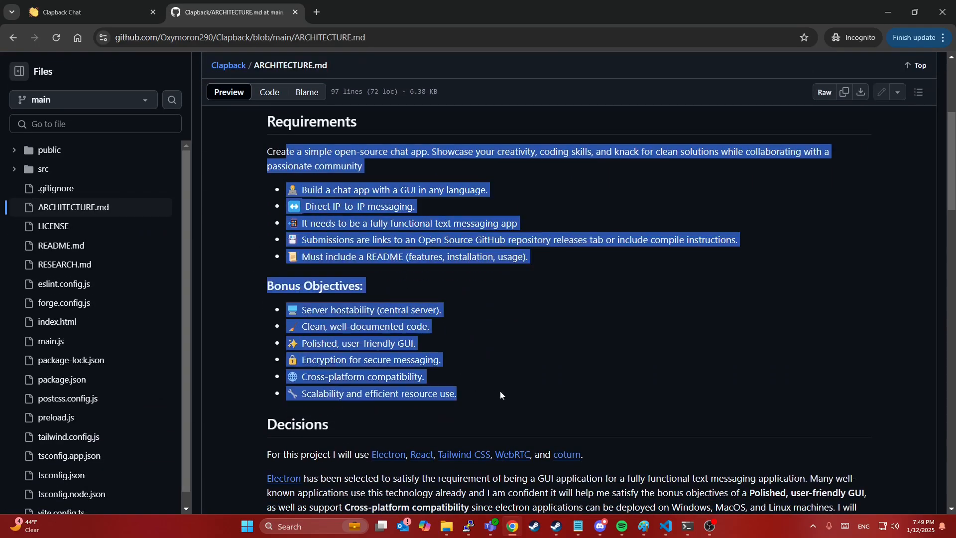
scroll(500, 391, "down", 6)
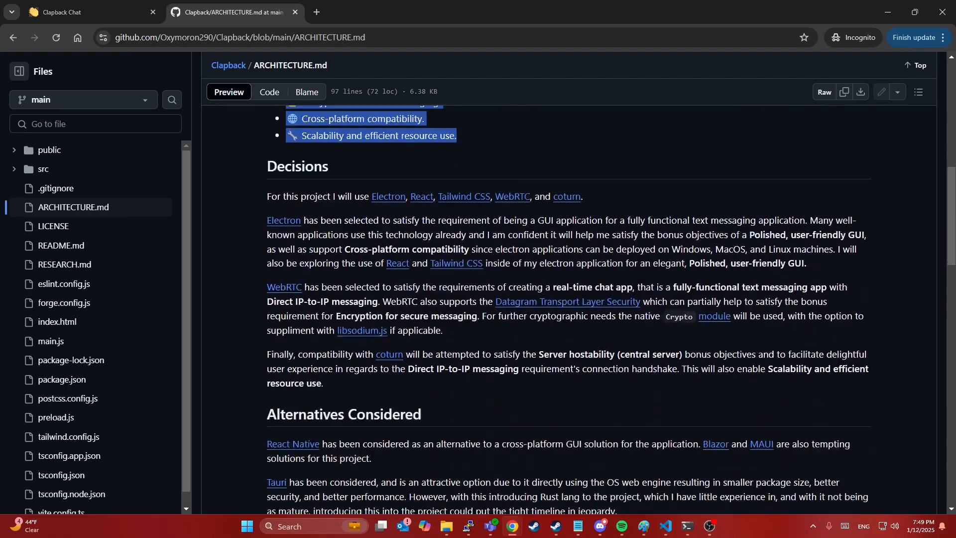
left_click_drag(286, 155, 465, 355)
scroll(466, 358, "down", 5)
left_click_drag(315, 134, 629, 337)
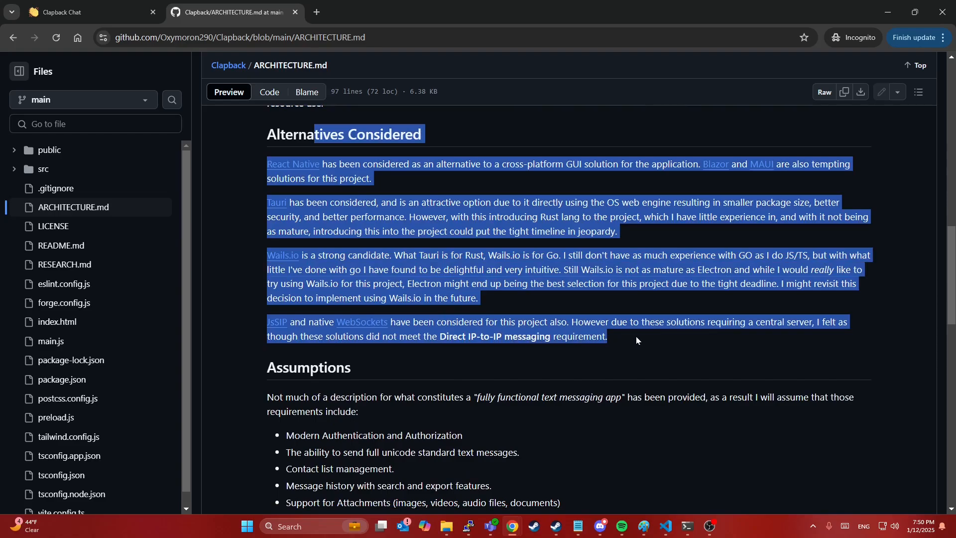
left_click(648, 340)
Step: Read the rest of ARCHITECTURE.md, then scroll back to its beginning
scroll(647, 342, "down", 5)
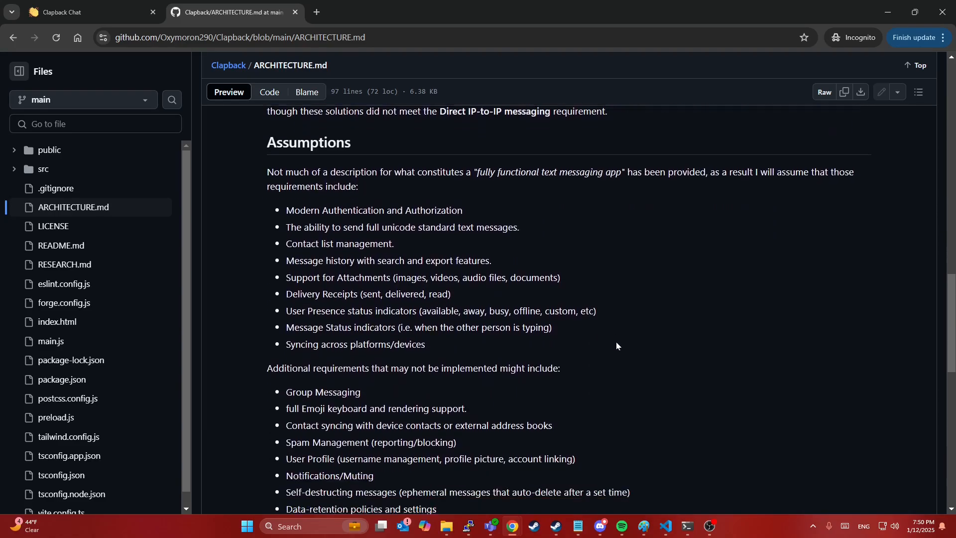
left_click_drag(286, 154, 427, 431)
scroll(423, 430, "down", 2)
scroll(422, 430, "down", 10)
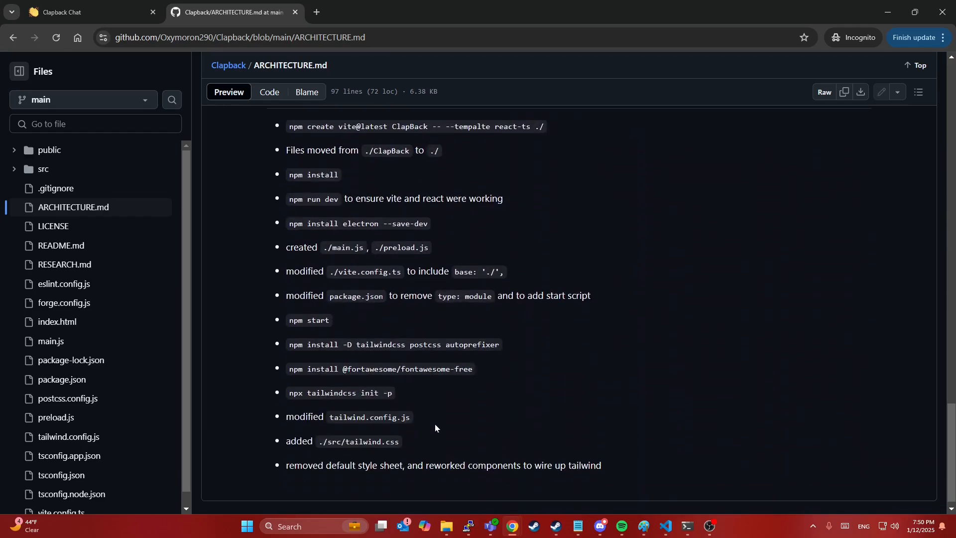
scroll(485, 404, "up", 8)
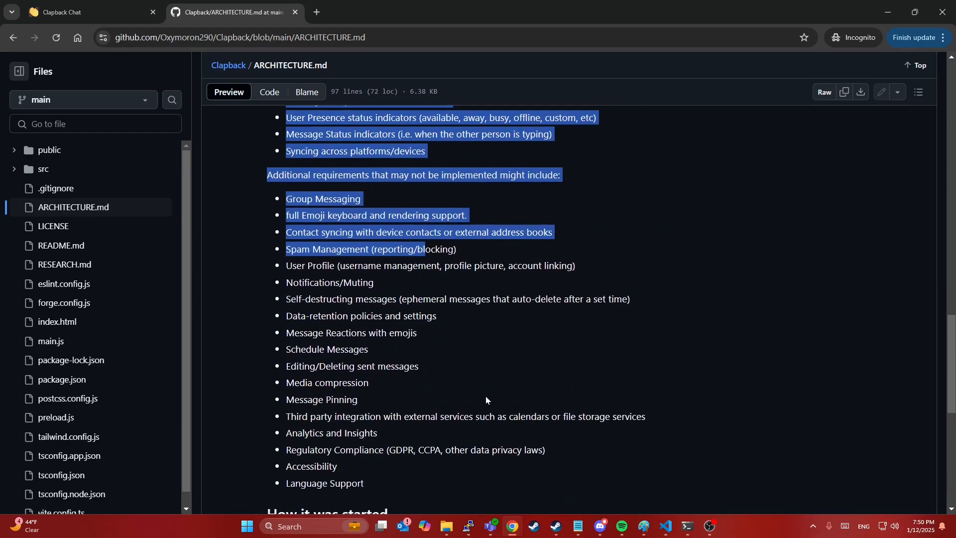
scroll(478, 298, "down", 1)
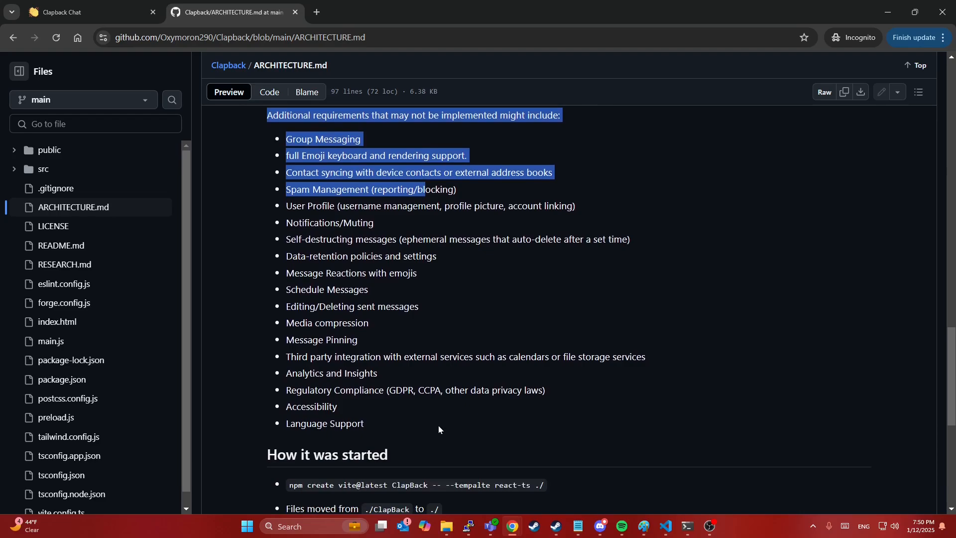
scroll(438, 429, "down", 6)
scroll(480, 427, "up", 20)
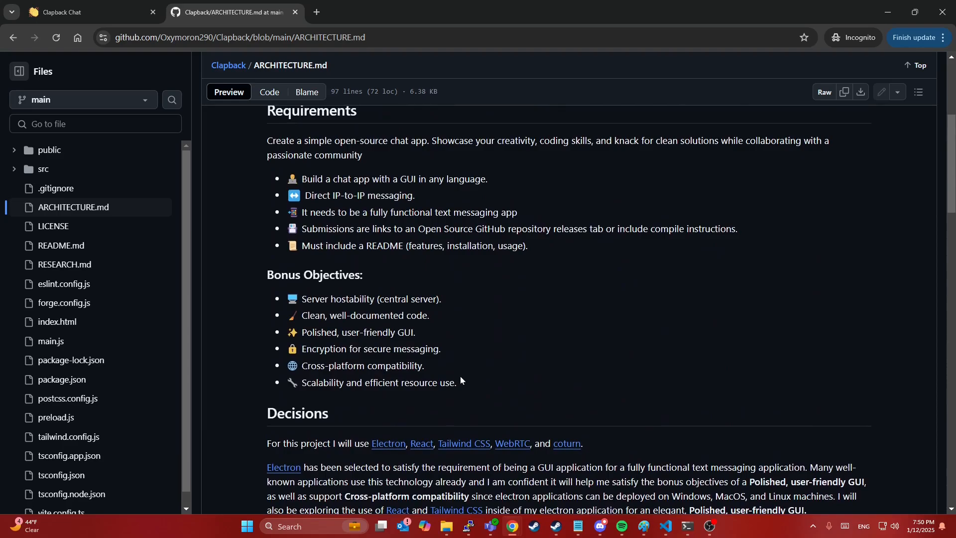
scroll(461, 378, "up", 3)
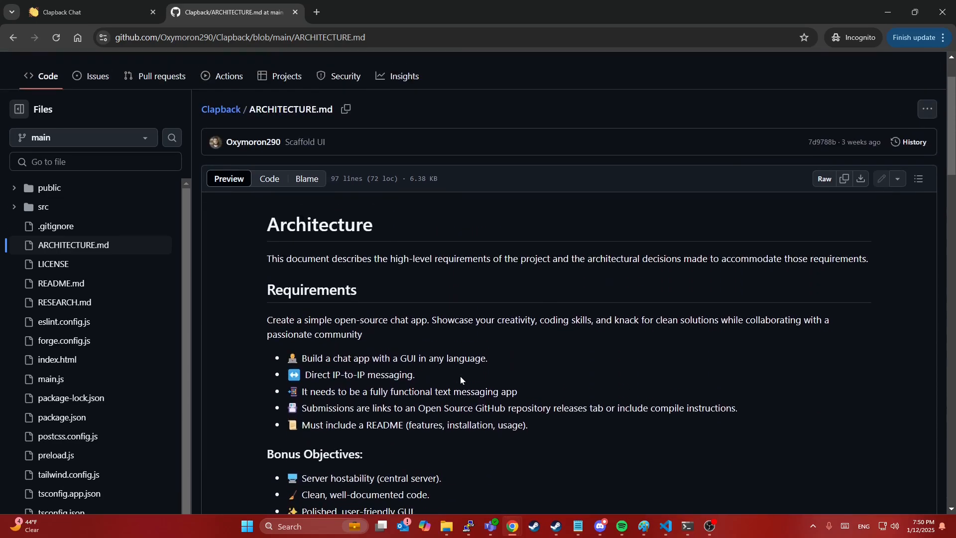
Step: Highlight coturn among the chosen technologies in the Decisions section
scroll(460, 375, "down", 7)
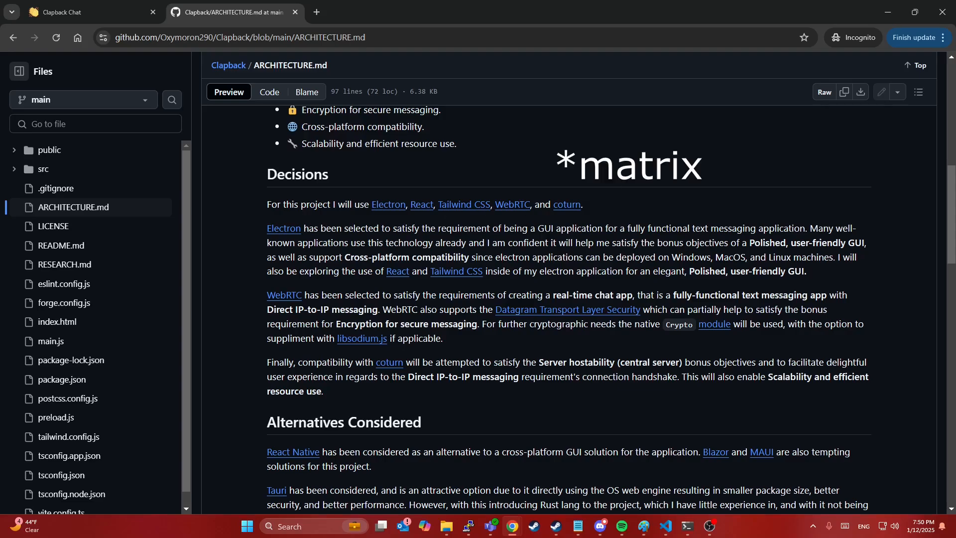
left_click_drag(627, 207, 551, 205)
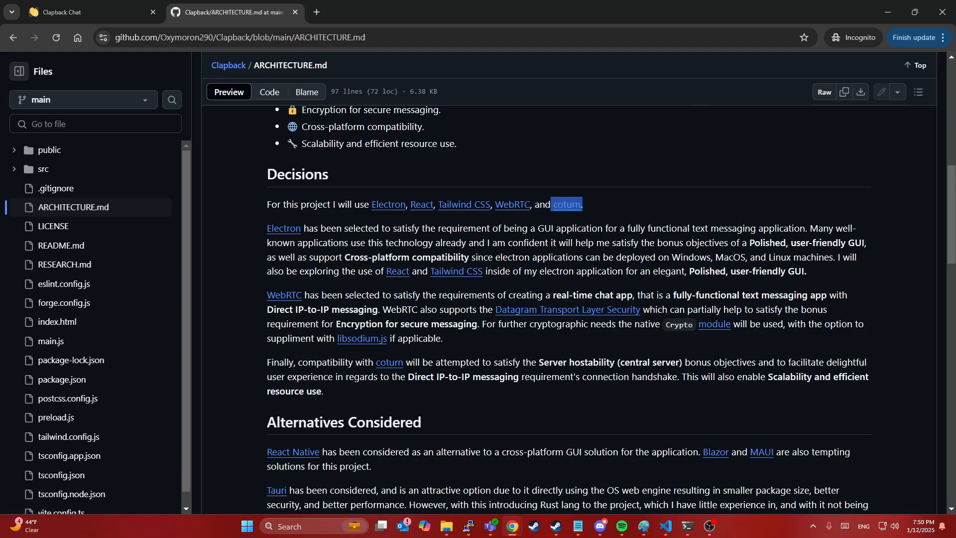
left_click(568, 205)
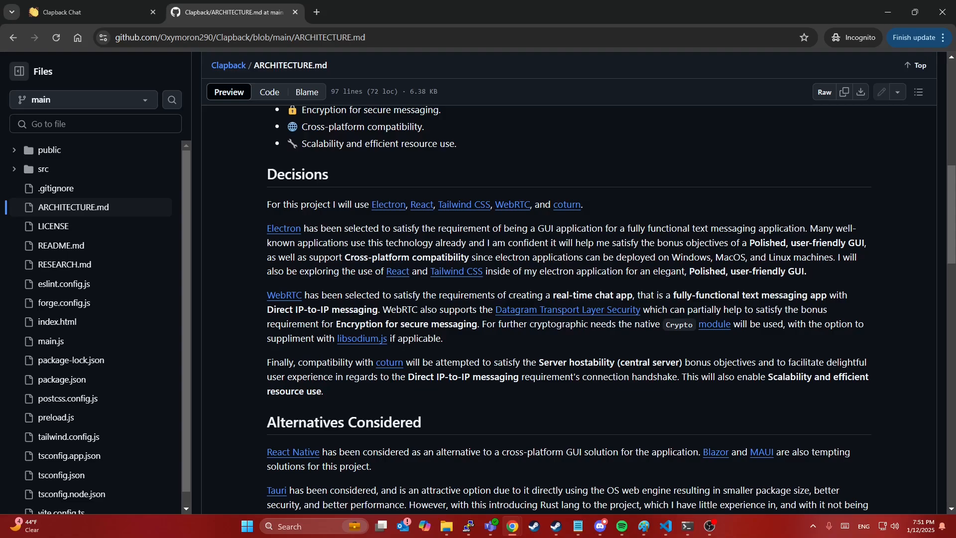
Step: Highlight the Electron paragraph, then switch back to the Clapback Chat tab
left_click_drag(601, 213, 700, 285)
left_click(701, 285)
key("ctrl+Tab")
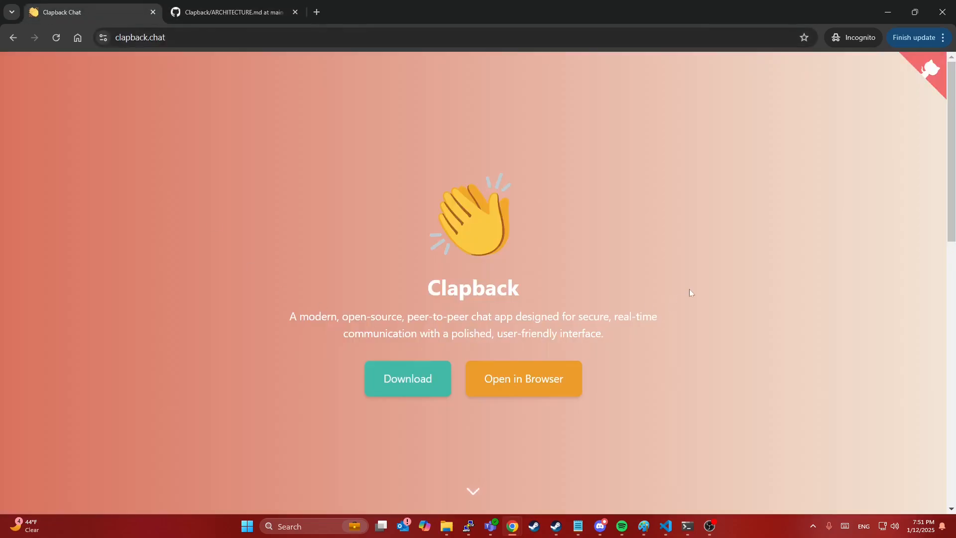
Step: Open the web version of Clapback in a new tab from the homepage
left_click(403, 396)
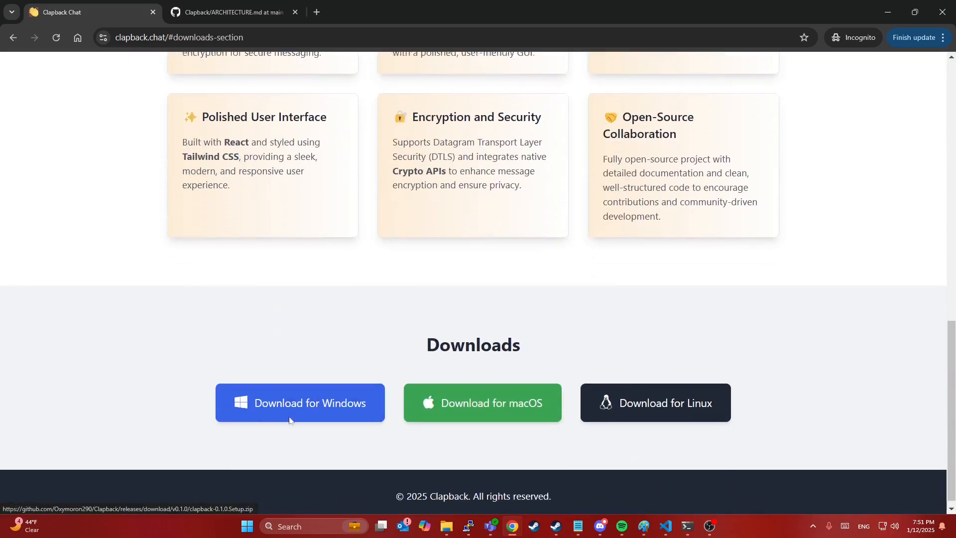
left_click(528, 395)
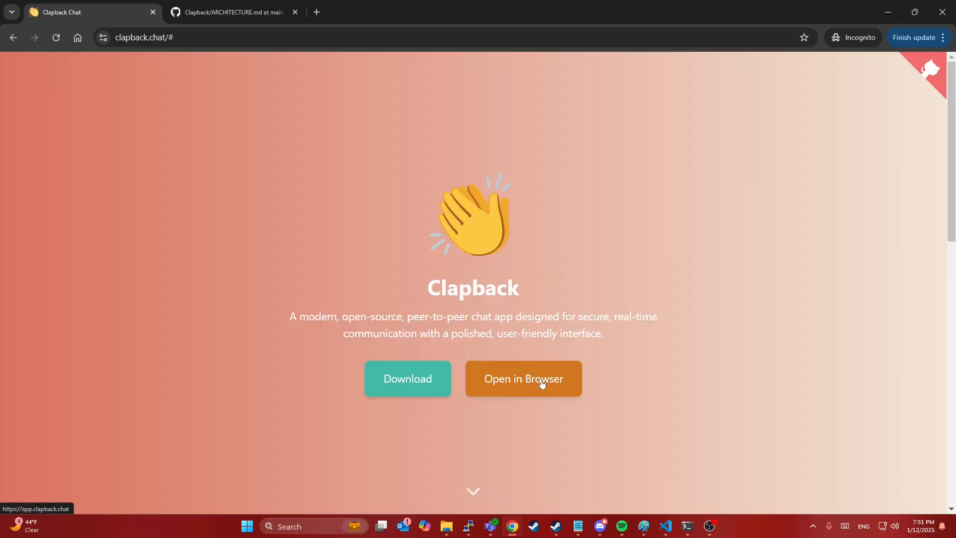
left_click(541, 380)
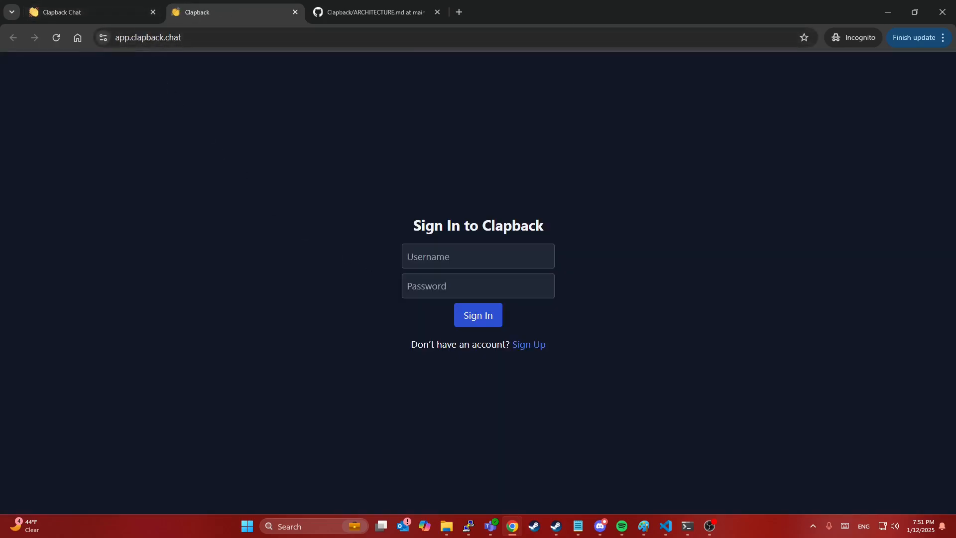
Step: Save the Windows installer clapback-0.1.0.Setup.zip to Downloads and go to the sign-in tab
left_click(124, 6)
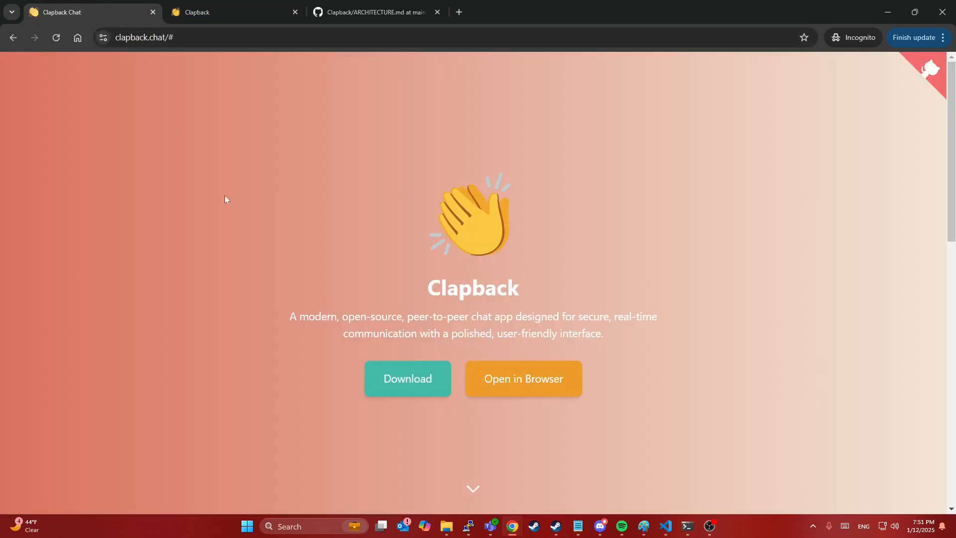
scroll(268, 279, "down", 10)
left_click(286, 394)
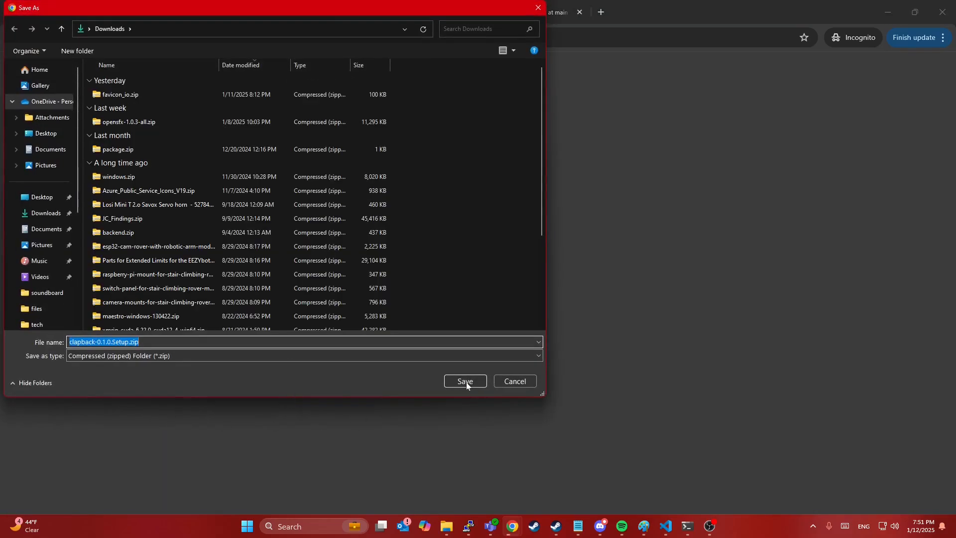
left_click(466, 381)
left_click(203, 5)
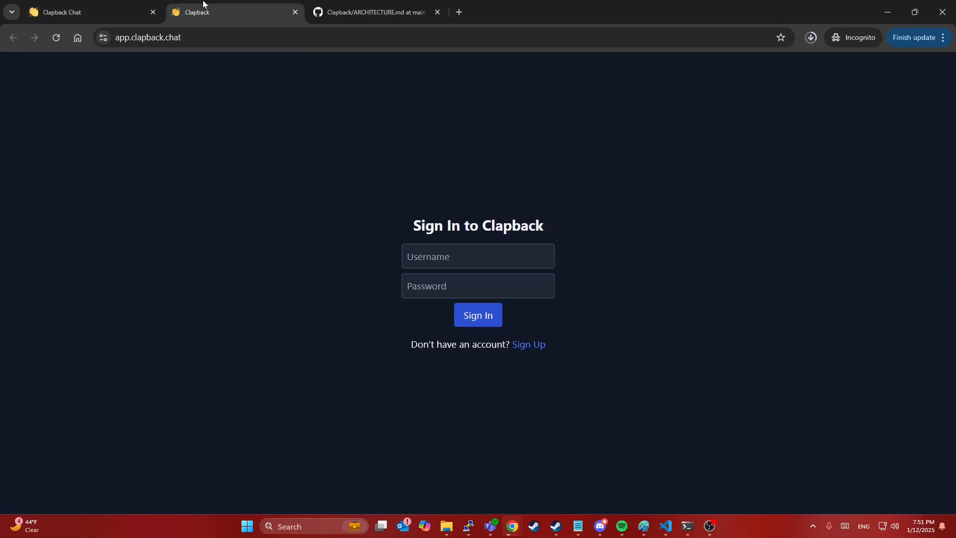
Step: Dock the browser on the right half and launch clapback-0.0.0 Setup.exe from File Explorer
left_click_drag(602, 10, 592, 59)
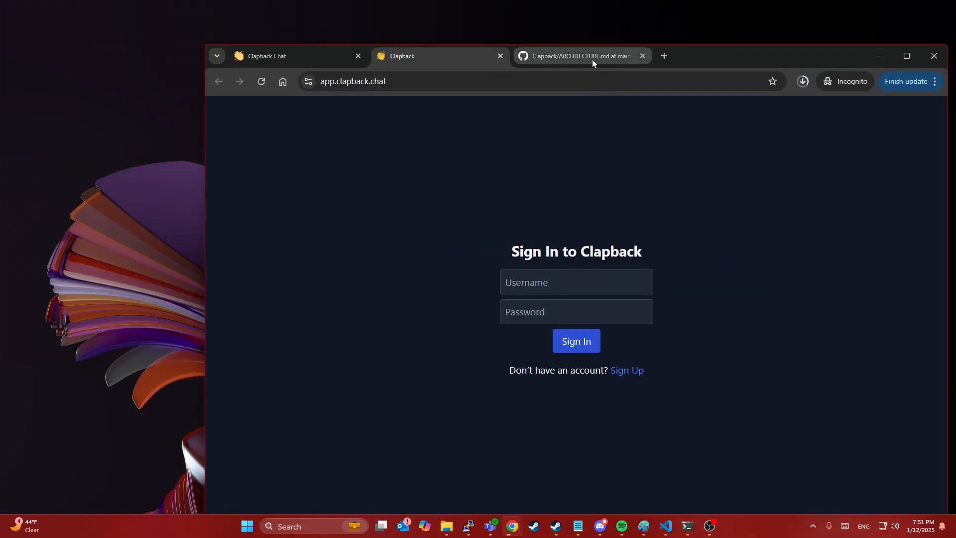
left_click(446, 526)
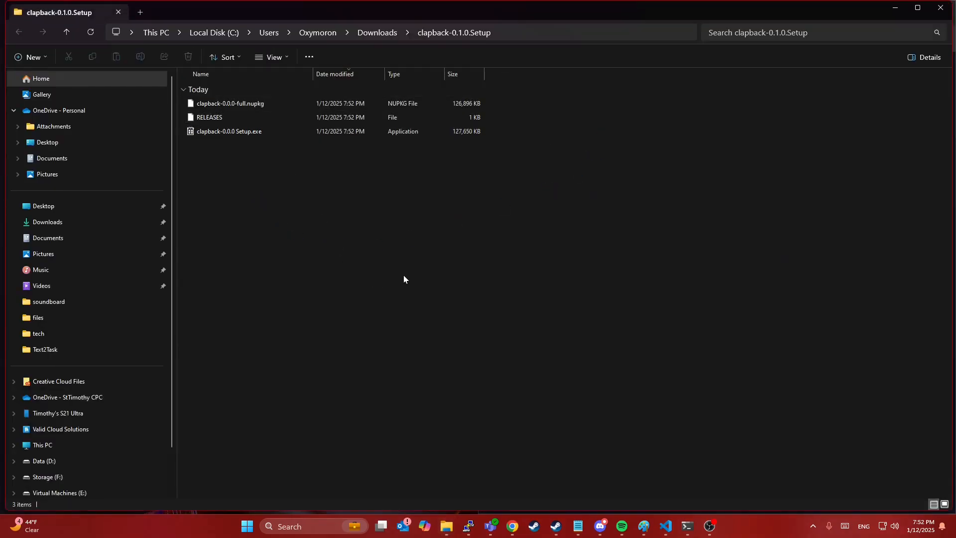
double_click(249, 130)
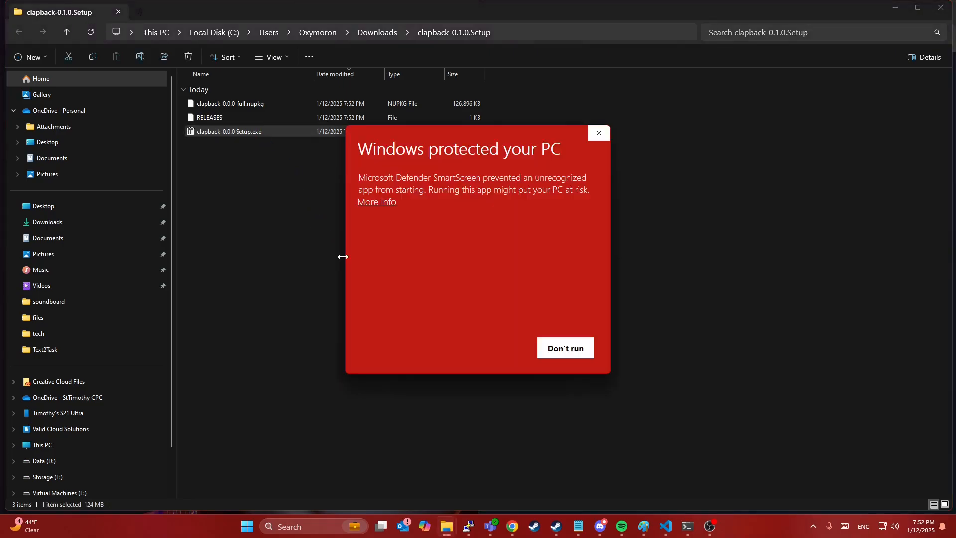
Step: Run the blocked installer anyway, then log the desktop client out of its existing account
left_click(376, 202)
left_click(493, 346)
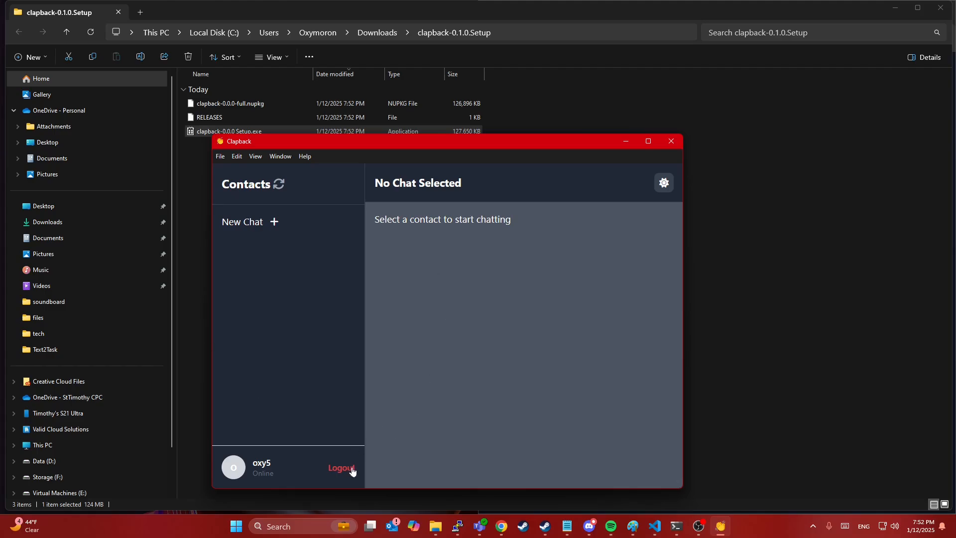
left_click(351, 469)
left_click_drag(521, 143, 575, 110)
Step: Snap the Clapback desktop window to the left half of the screen
key("super+Left")
key("super+Down")
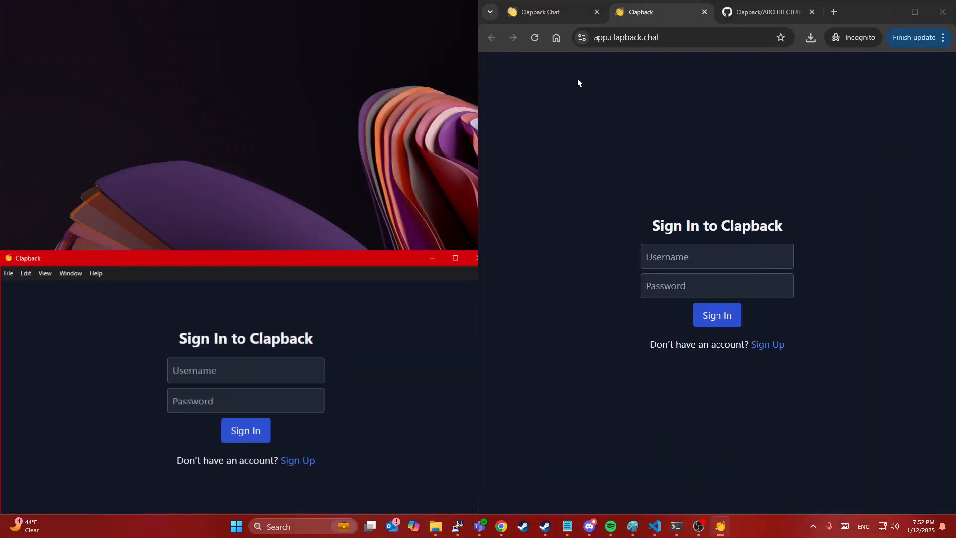
left_click(314, 268)
left_click_drag(314, 268, 413, 22)
key("super+Down")
left_click(720, 527)
left_click(399, 178)
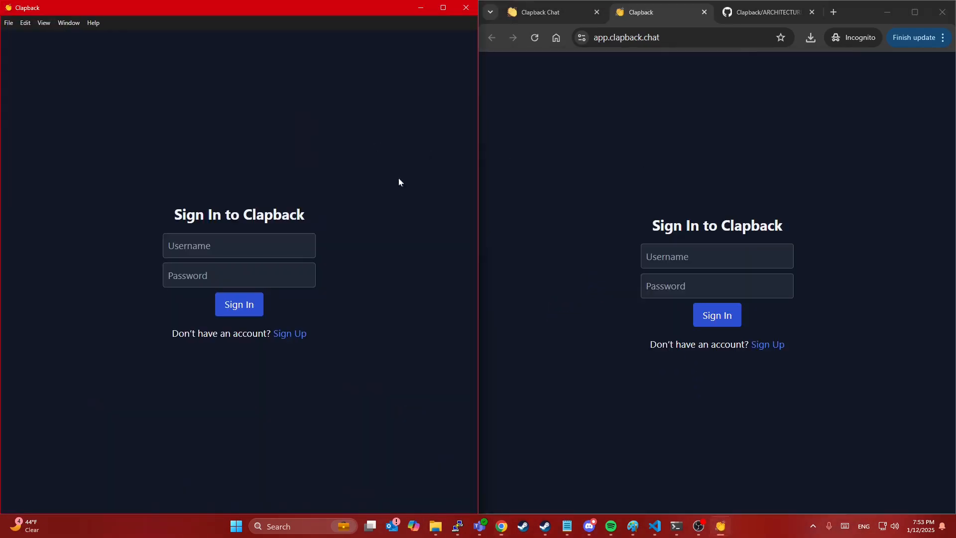
Step: Sign up user oxy6 with an e-mail address and matching password
left_click(294, 334)
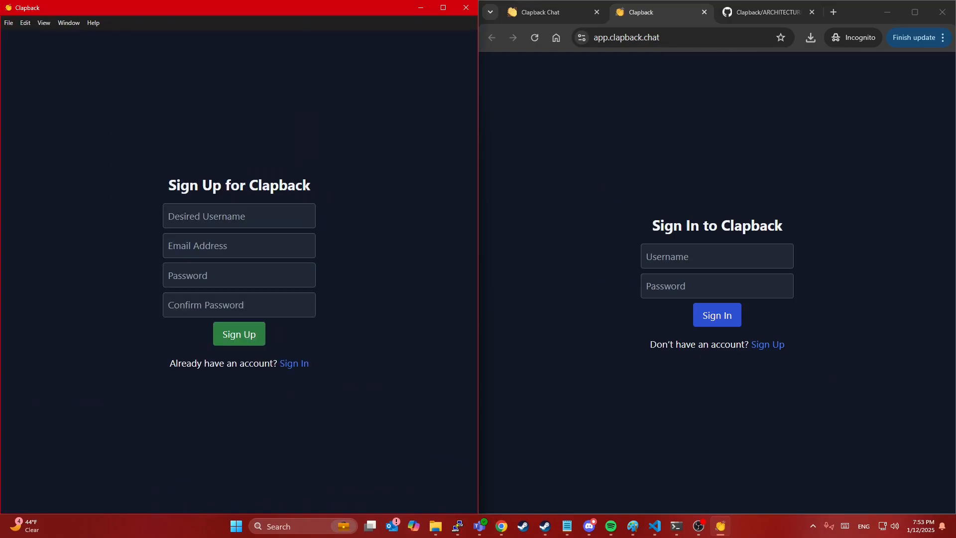
type("oxy")
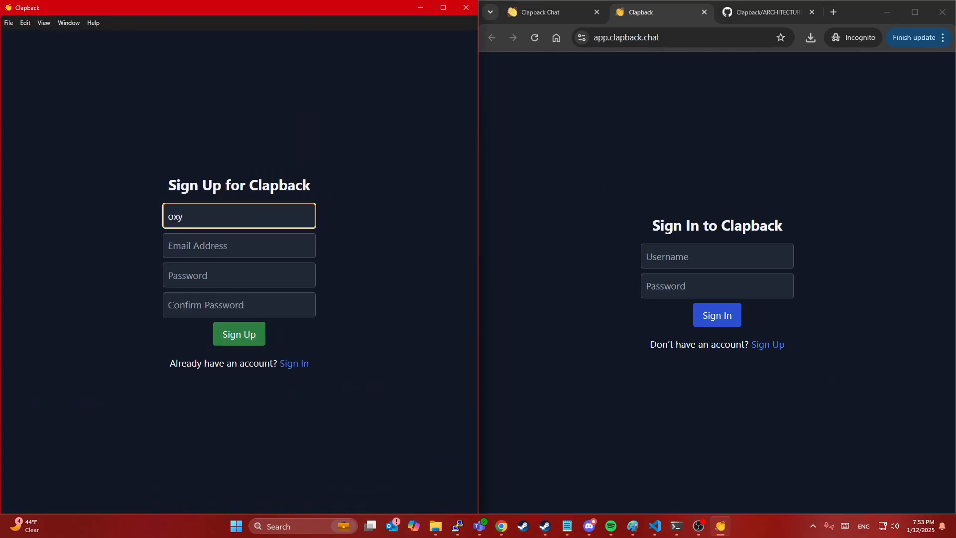
type("6")
key("Tab")
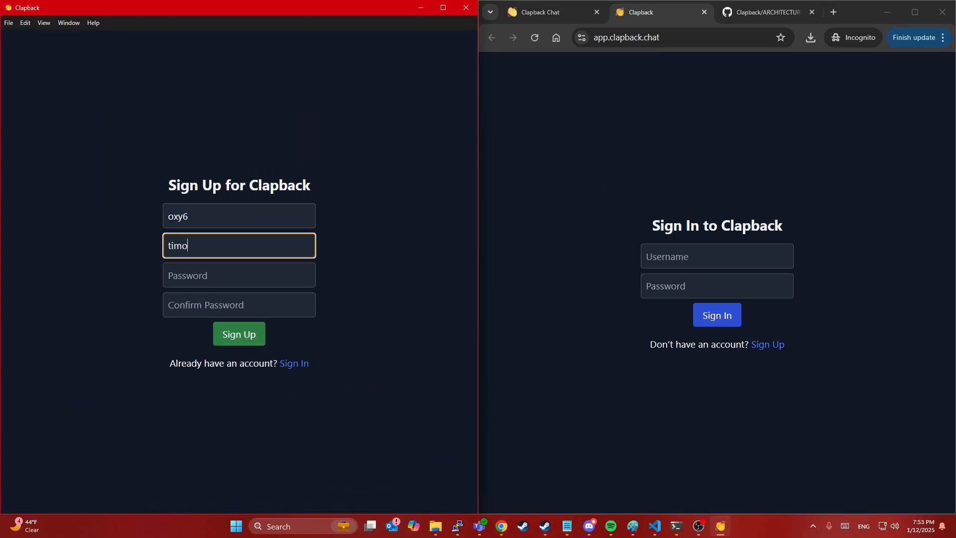
key("Tab")
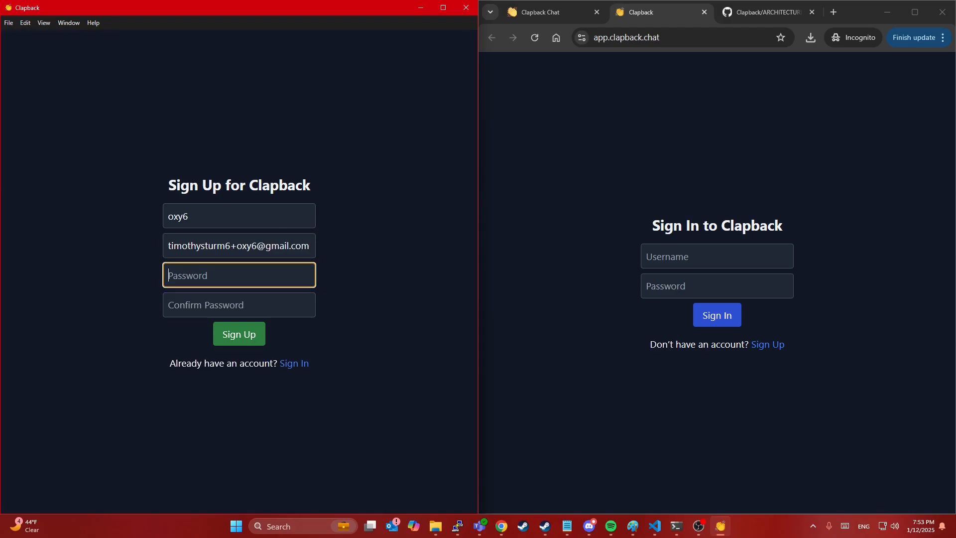
type("p")
key("BackSpace")
key("BackSpace")
key("BackSpace")
type("•••••••••••")
key("Tab")
type("•••••••••••")
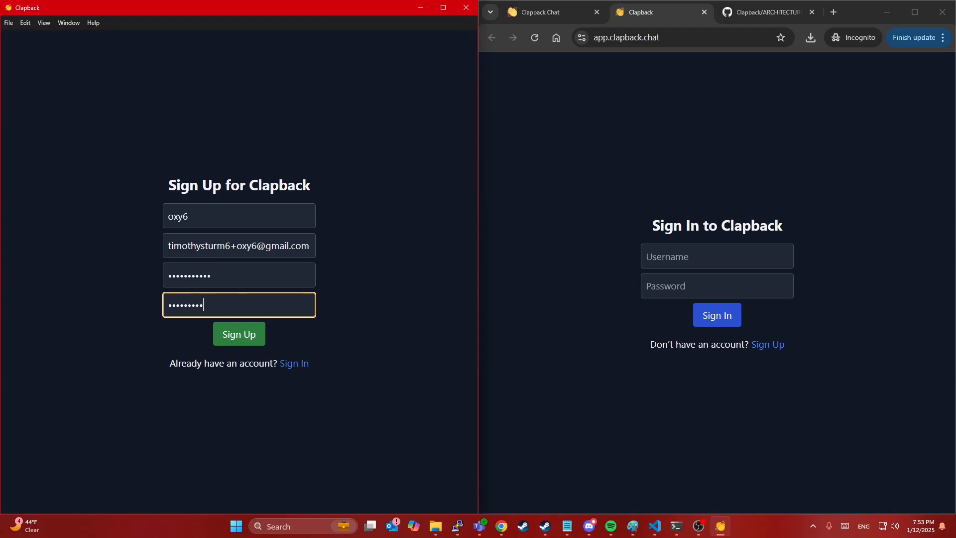
left_click(249, 337)
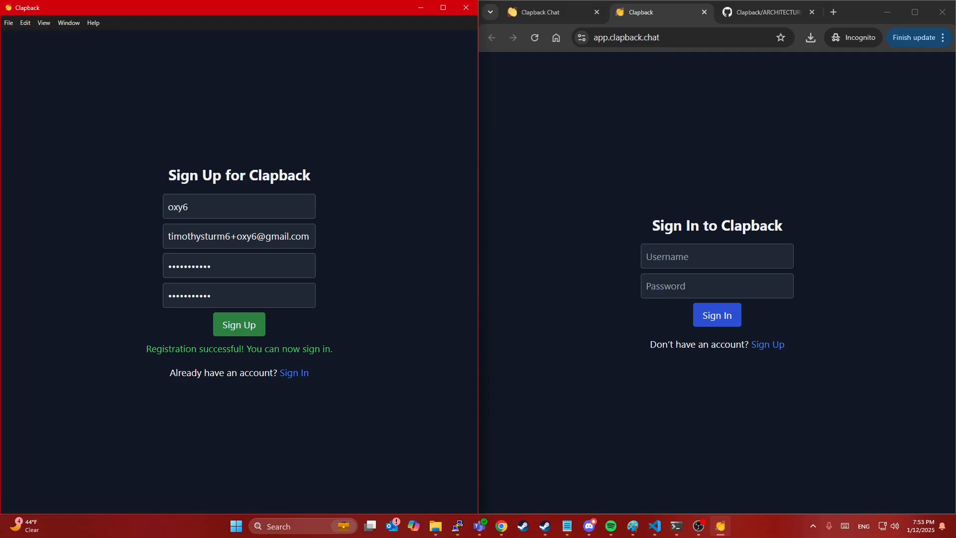
key("alt+Tab")
Step: Follow the Gmail verification link past the site warning, then return to the Clapback client
double_click(732, 127)
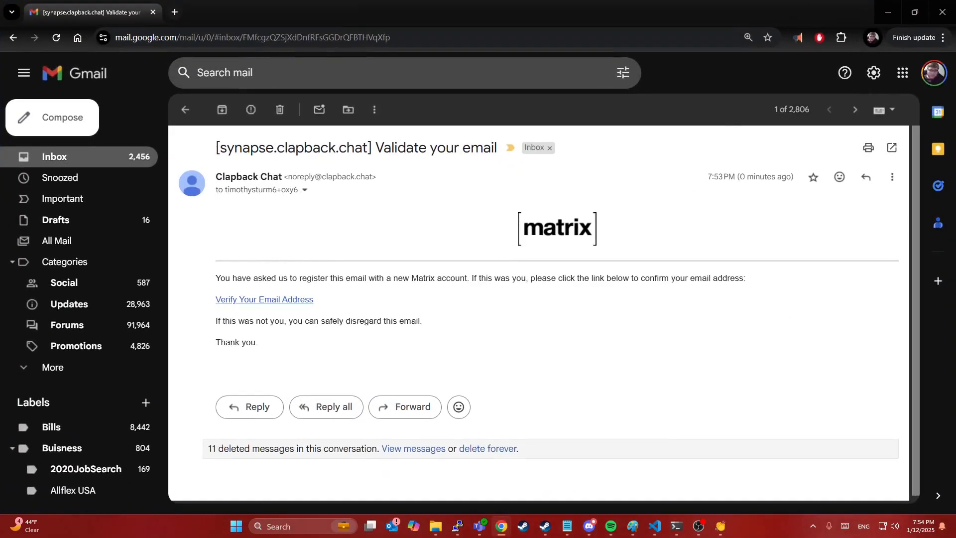
left_click(280, 299)
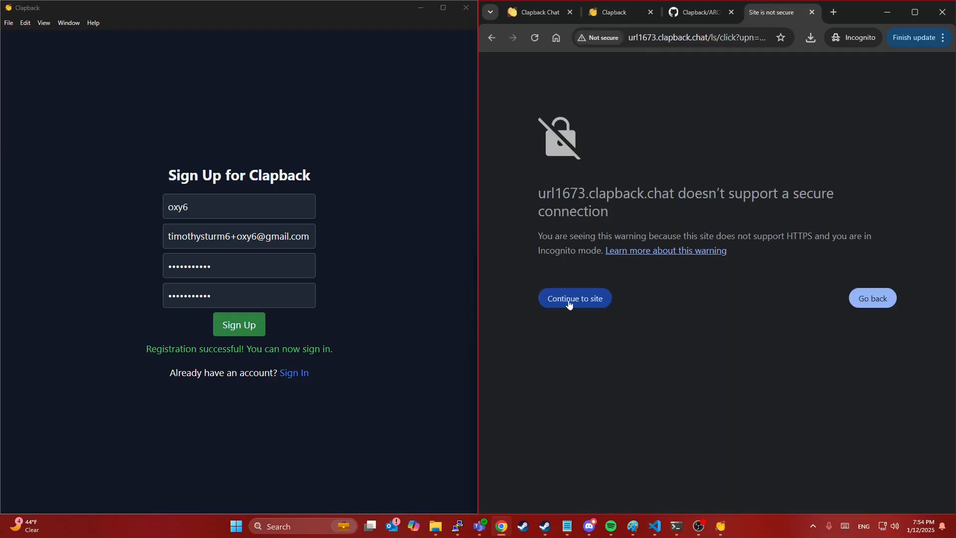
left_click(569, 299)
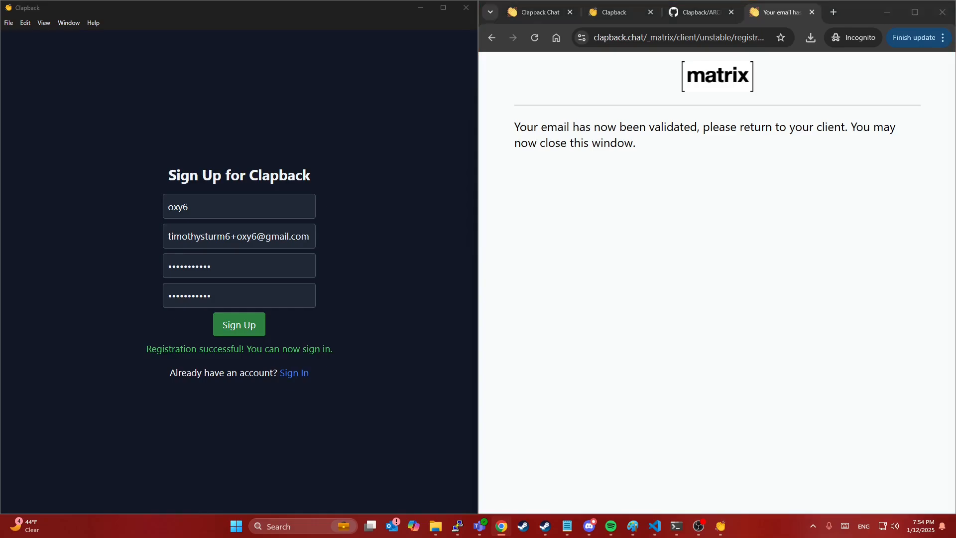
key("ctrl+a")
left_click(248, 330)
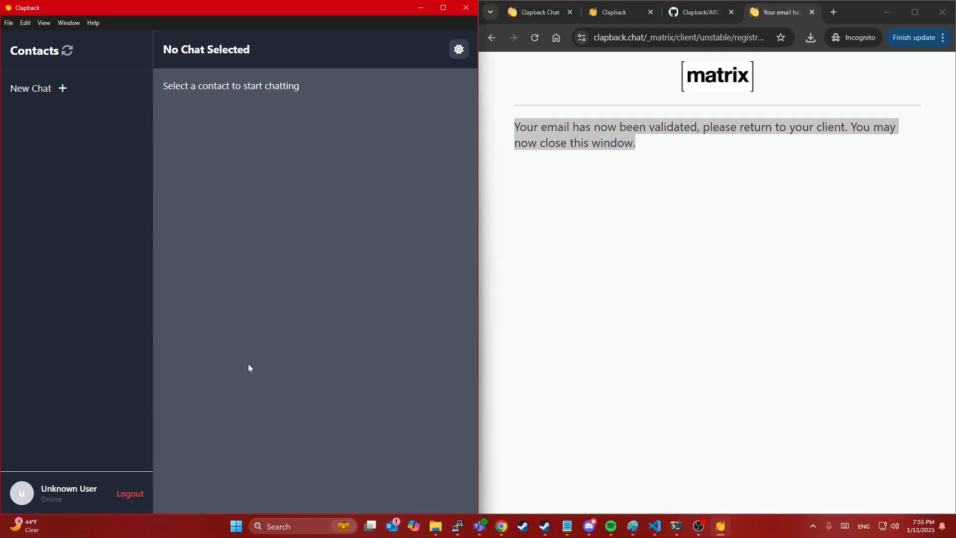
Step: Close the validation tab, log out, and sign the desktop client in as oxy6
left_click(812, 12)
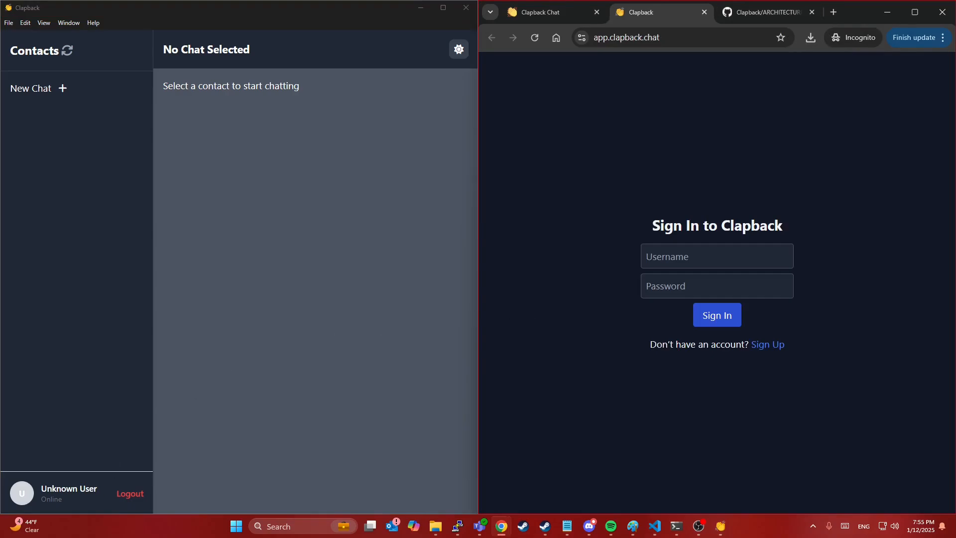
left_click_drag(47, 489, 90, 488)
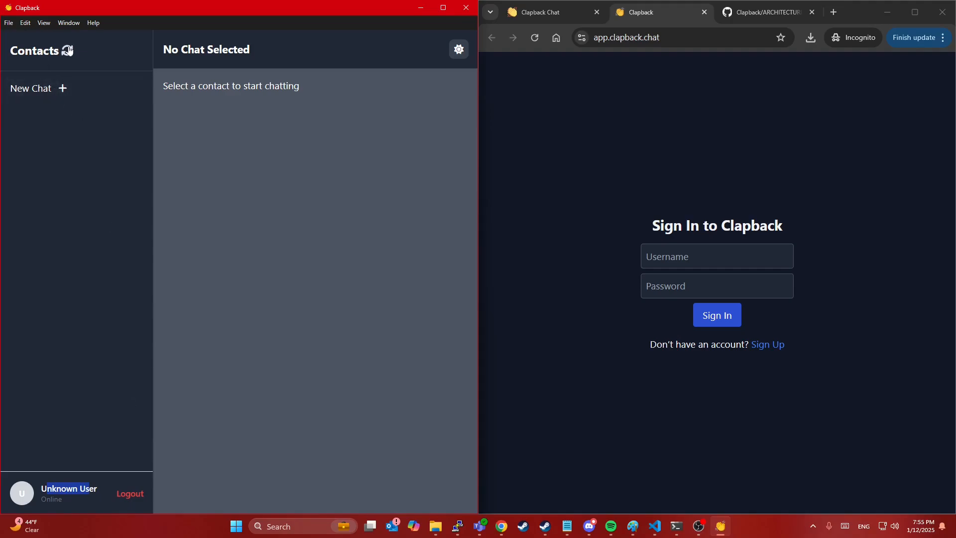
left_click(126, 498)
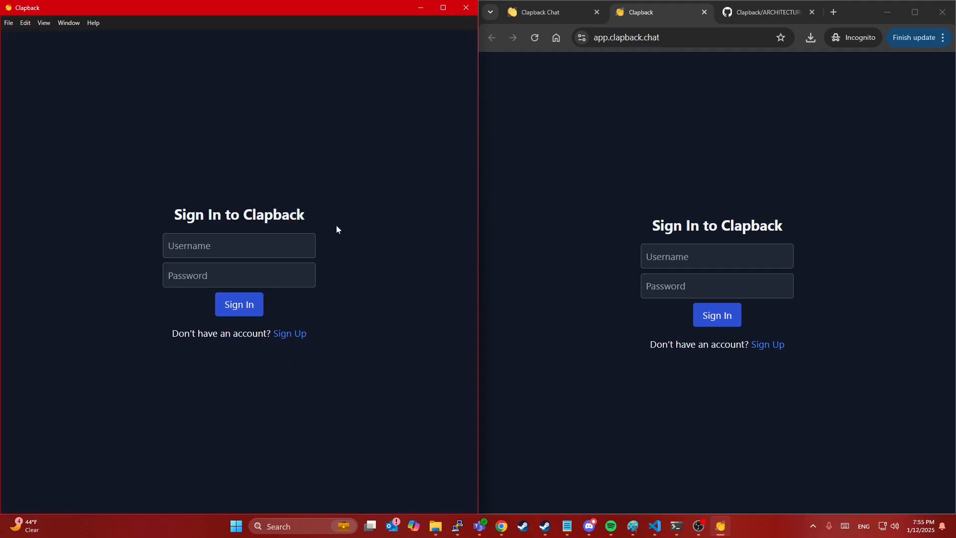
type("oxy6")
key("Tab")
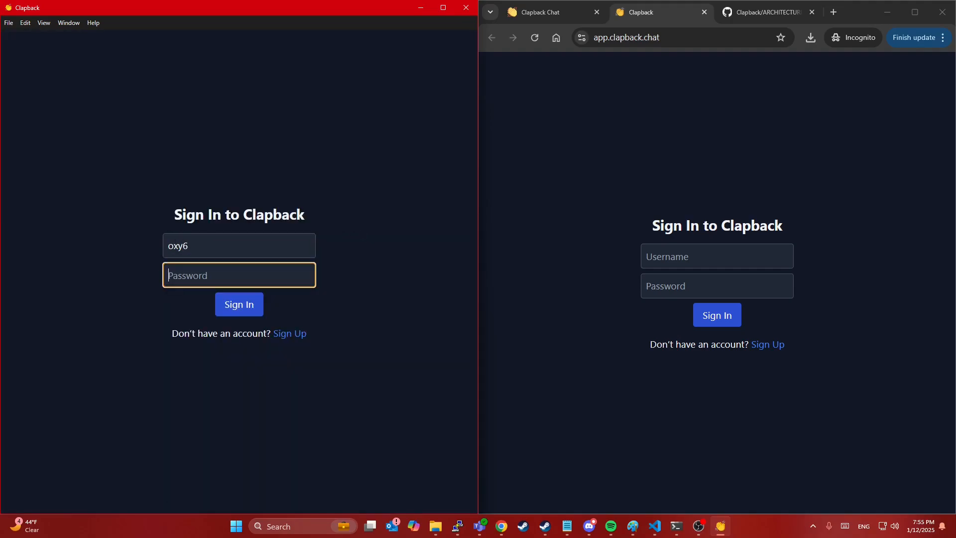
type("•••••••••••")
left_click(243, 311)
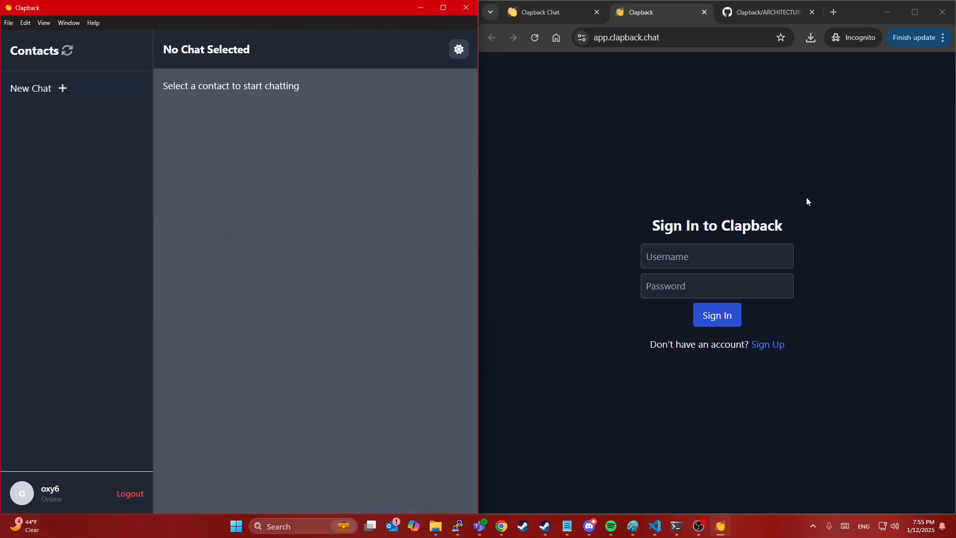
left_click(717, 257)
Step: Sign the web client in as oxy5 with that account's password
type("oxy5")
key("Tab")
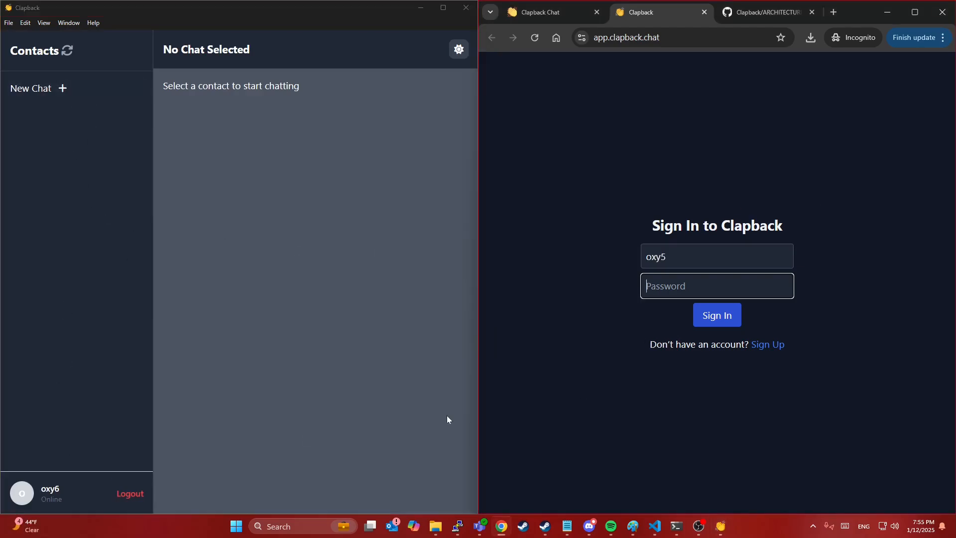
type("12345678910")
key("Return")
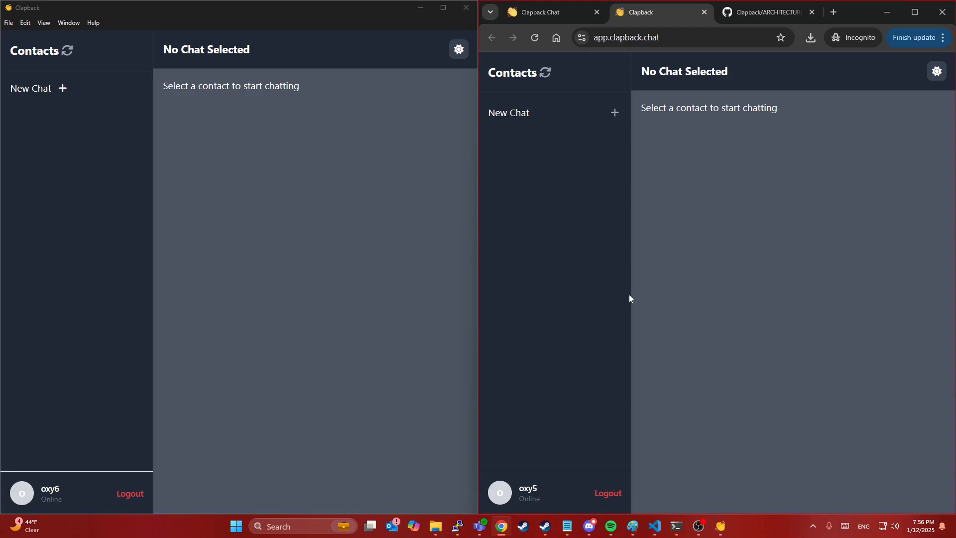
Step: Refresh the web contact list and leave the three old chat rooms
left_click(545, 75)
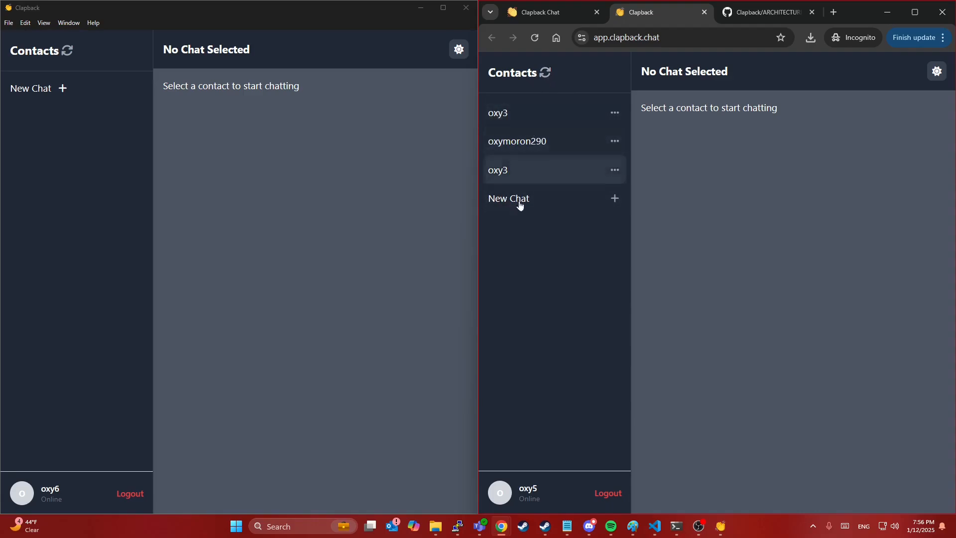
left_click(615, 112)
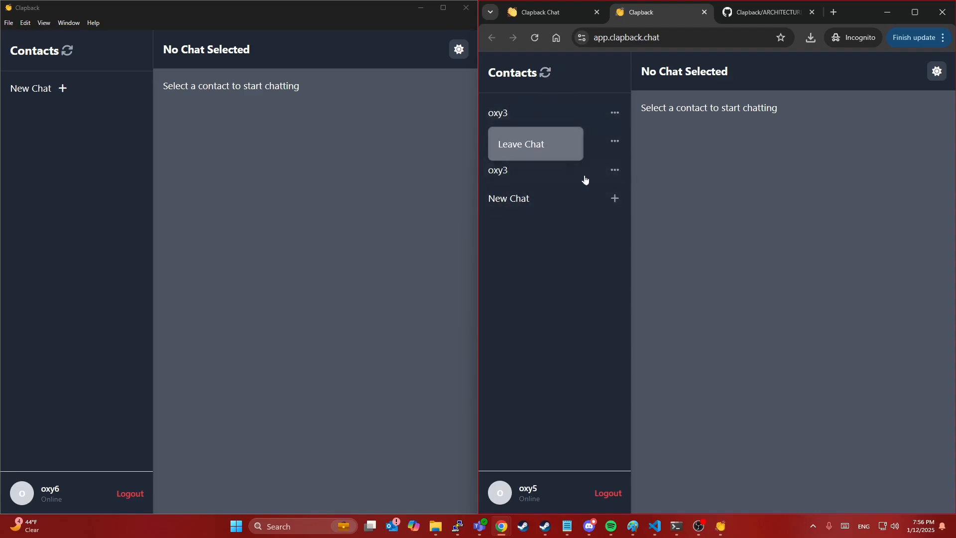
left_click(614, 112)
left_click(561, 143)
left_click(615, 114)
left_click(563, 150)
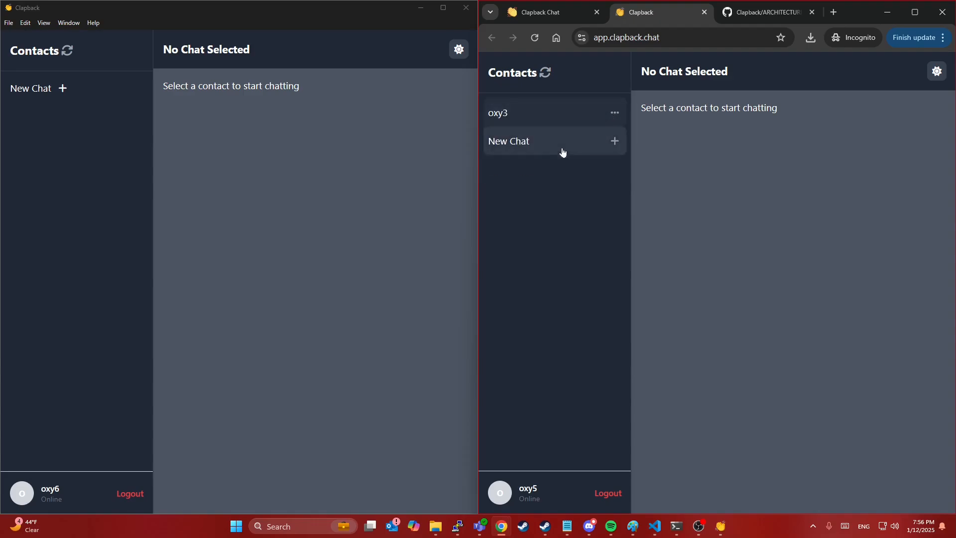
Step: Refresh again and leave each remaining empty room until no chats are left
left_click(550, 72)
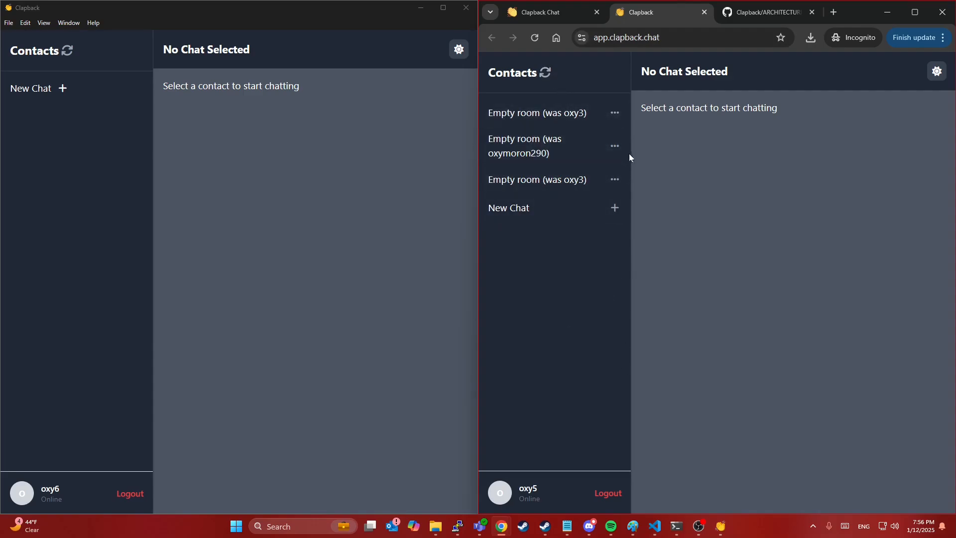
left_click(615, 114)
left_click(616, 119)
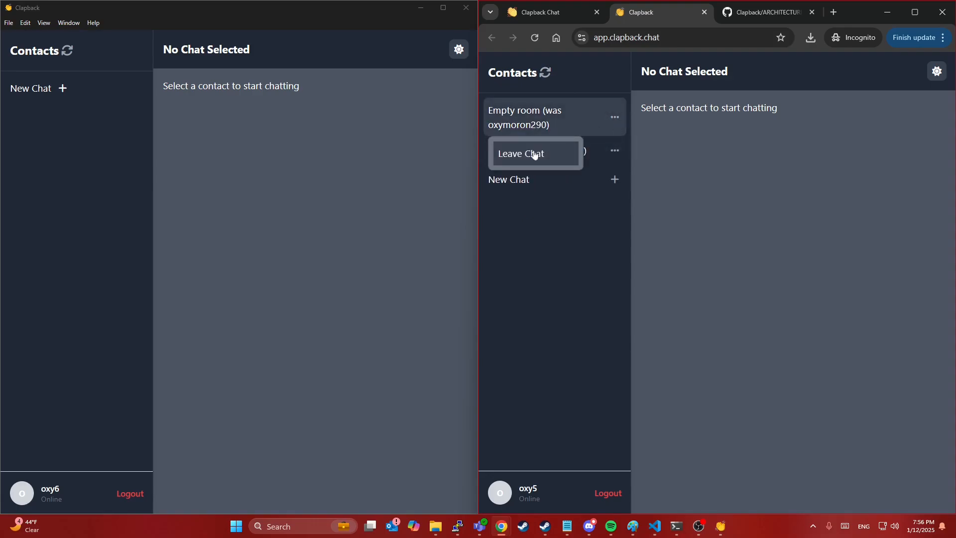
left_click(534, 155)
left_click(615, 111)
left_click(529, 143)
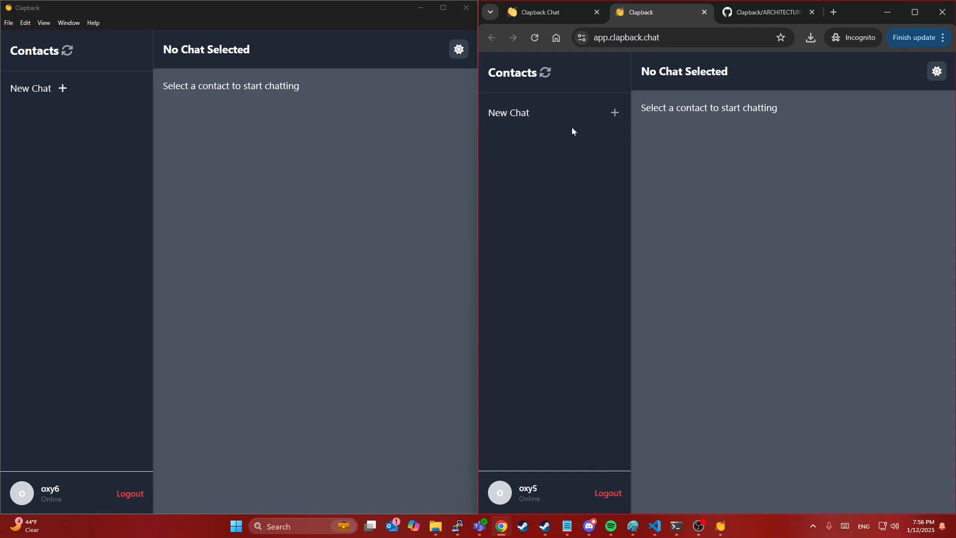
Step: Start a web-client chat with the desktop user found by searching 'o', then refresh the desktop contact list
left_click(615, 113)
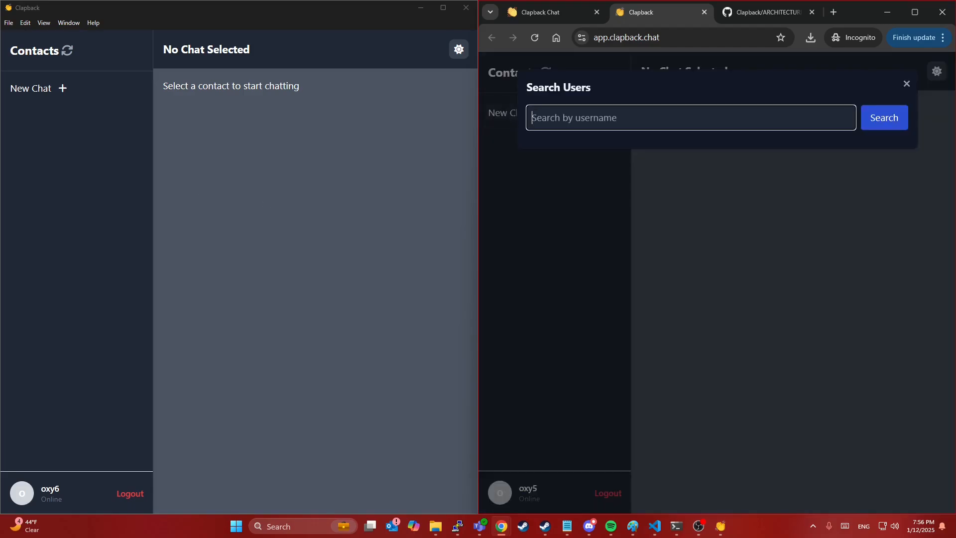
type("oxy6")
left_click(886, 128)
key("shift+Tab")
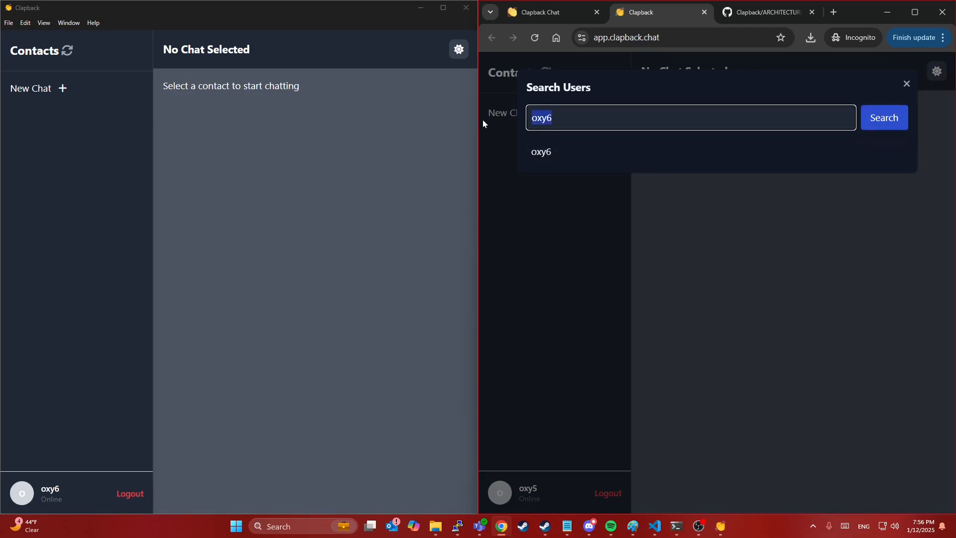
type("o")
key("Return")
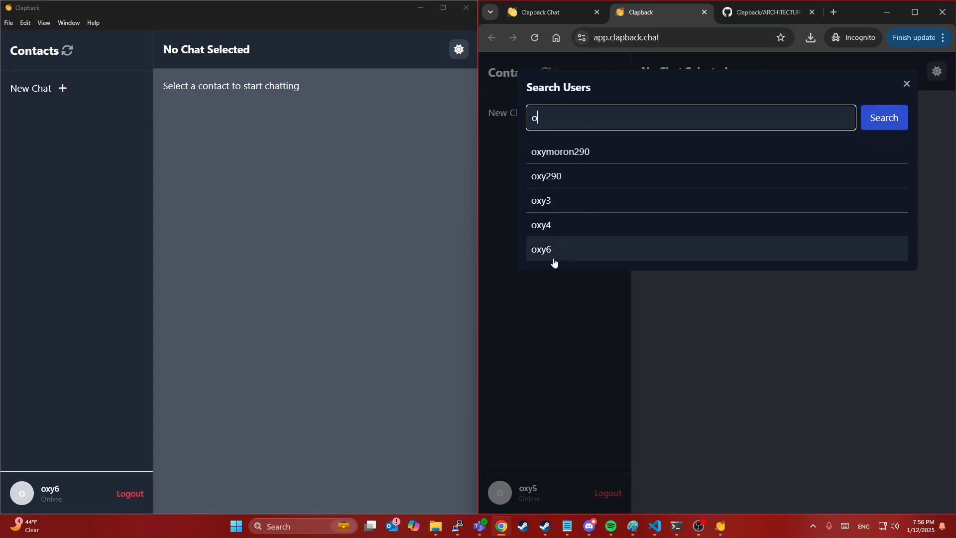
left_click(552, 249)
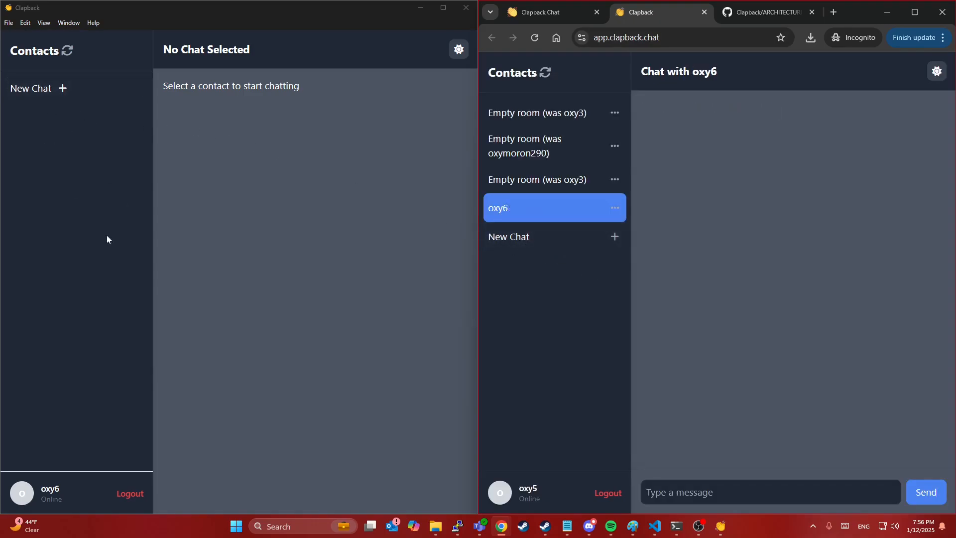
left_click(67, 50)
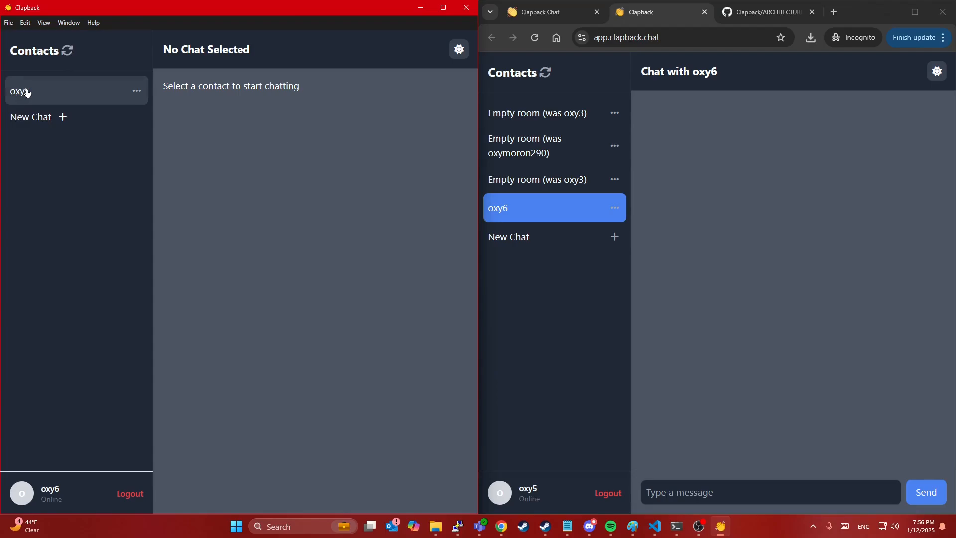
Step: Open the web user's chat in the desktop app and send 'Hello'
left_click(26, 93)
left_click(239, 493)
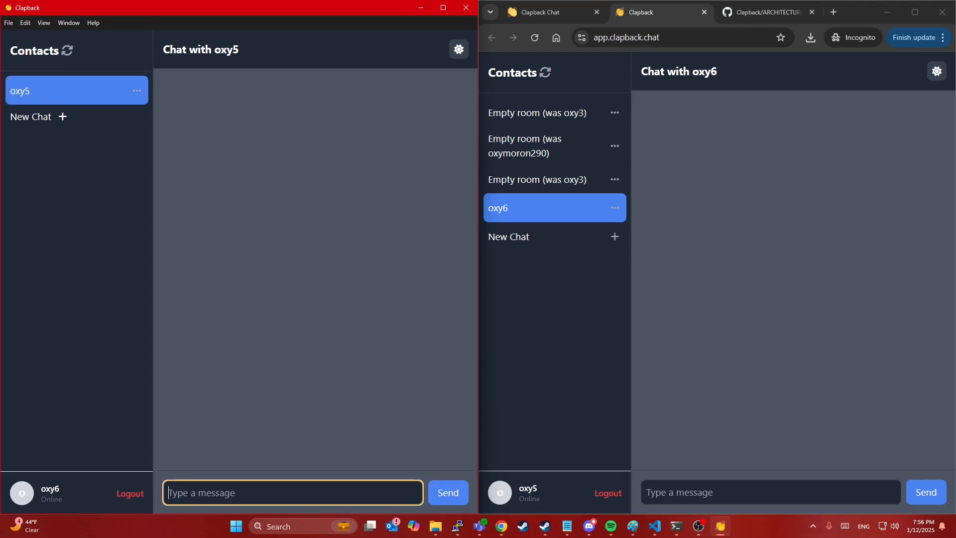
type("Hello")
key("Return")
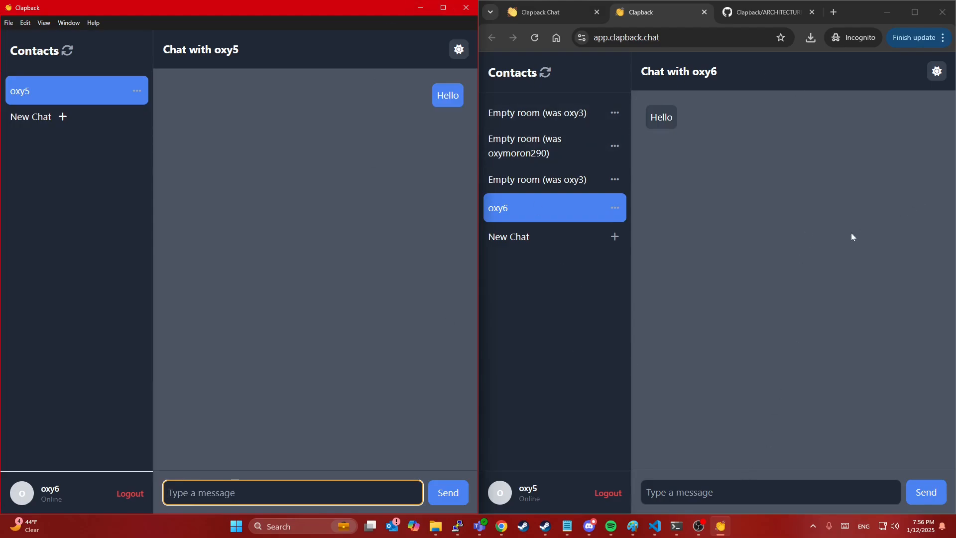
Step: Reply 'Howdy' from the web client
left_click(762, 492)
type("Howdy")
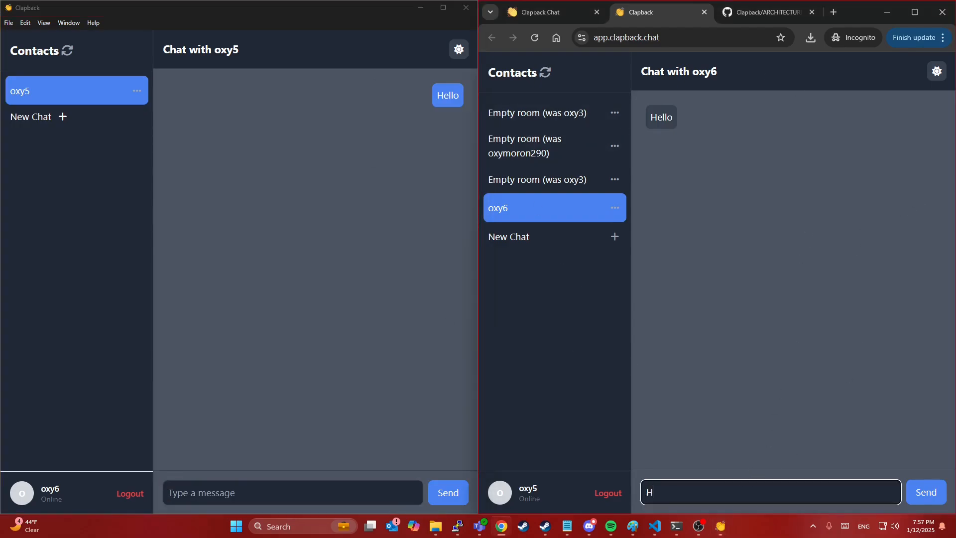
key("Return")
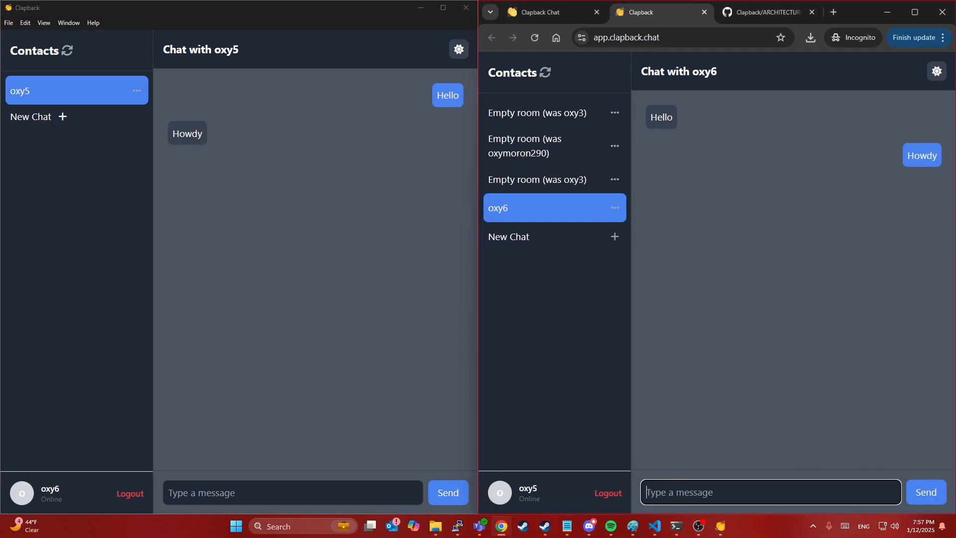
Step: Send 'welcome' from the desktop client, then return to the web client
left_click(292, 492)
type("welcome")
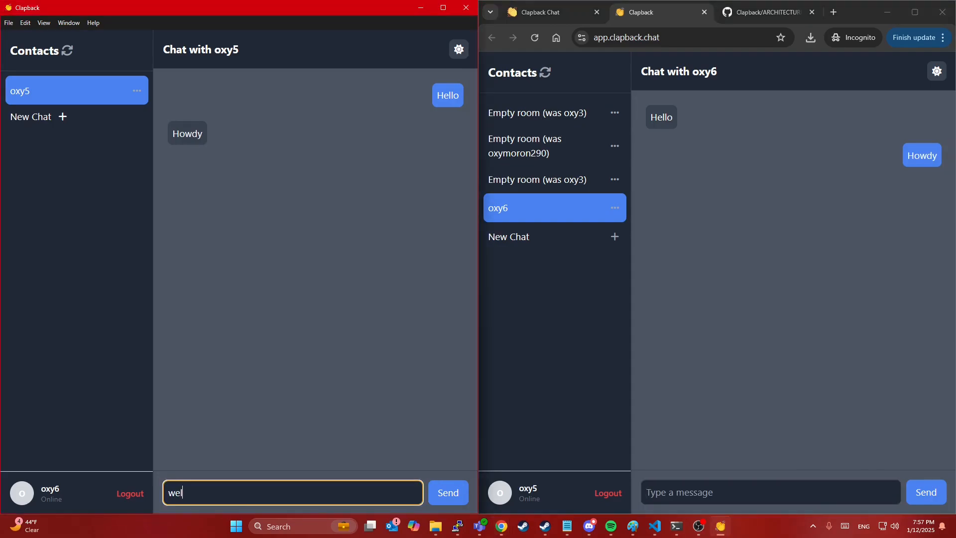
key("Return")
left_click(808, 310)
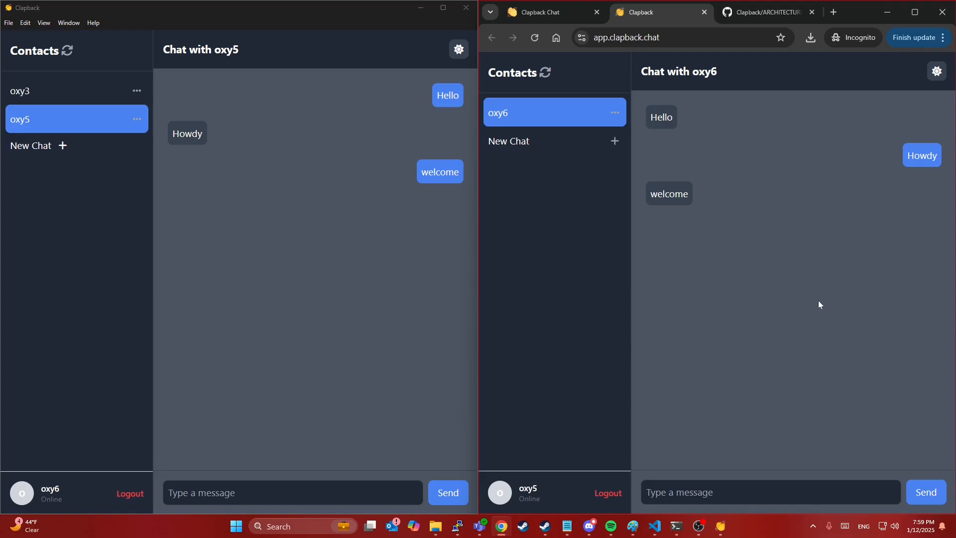
Step: Bring up the project's ARCHITECTURE document and scroll down through it
left_click(770, 13)
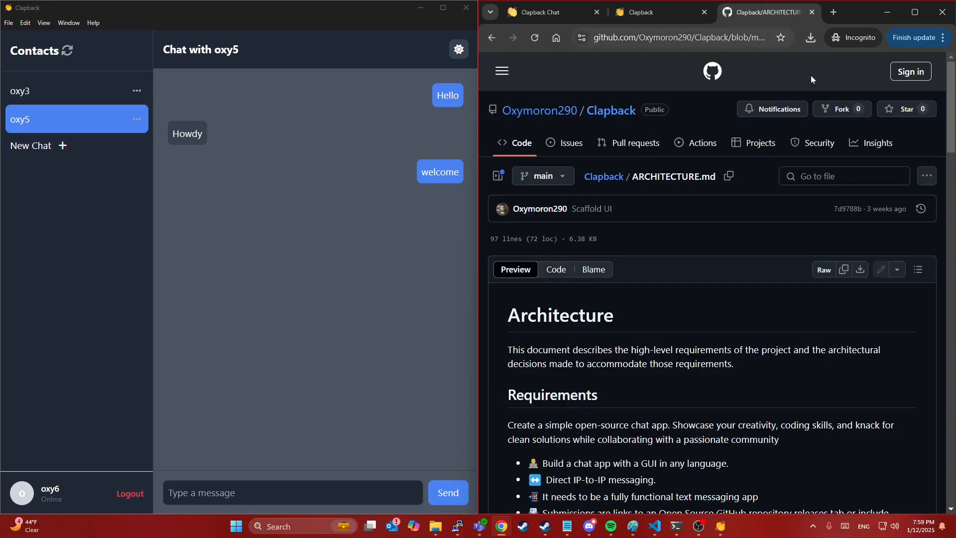
scroll(678, 356, "down", 5)
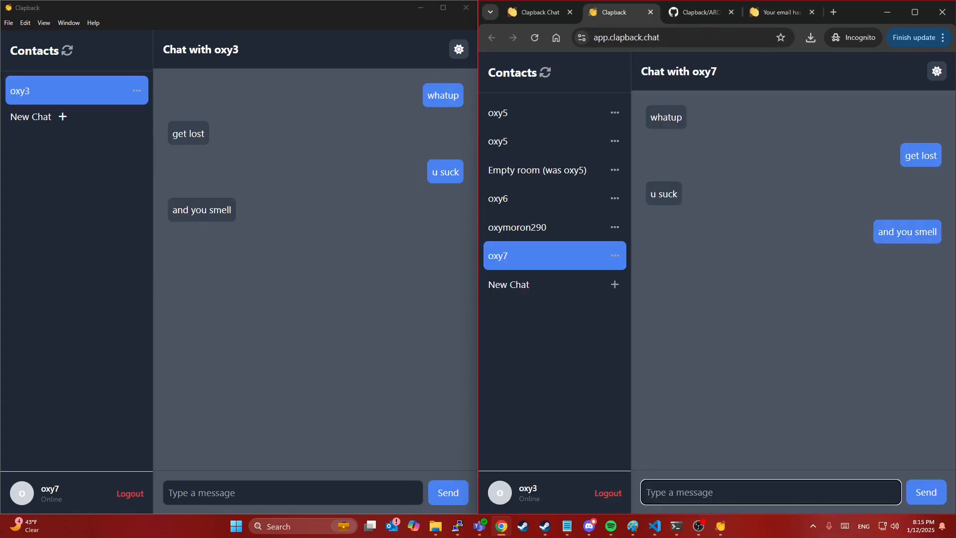